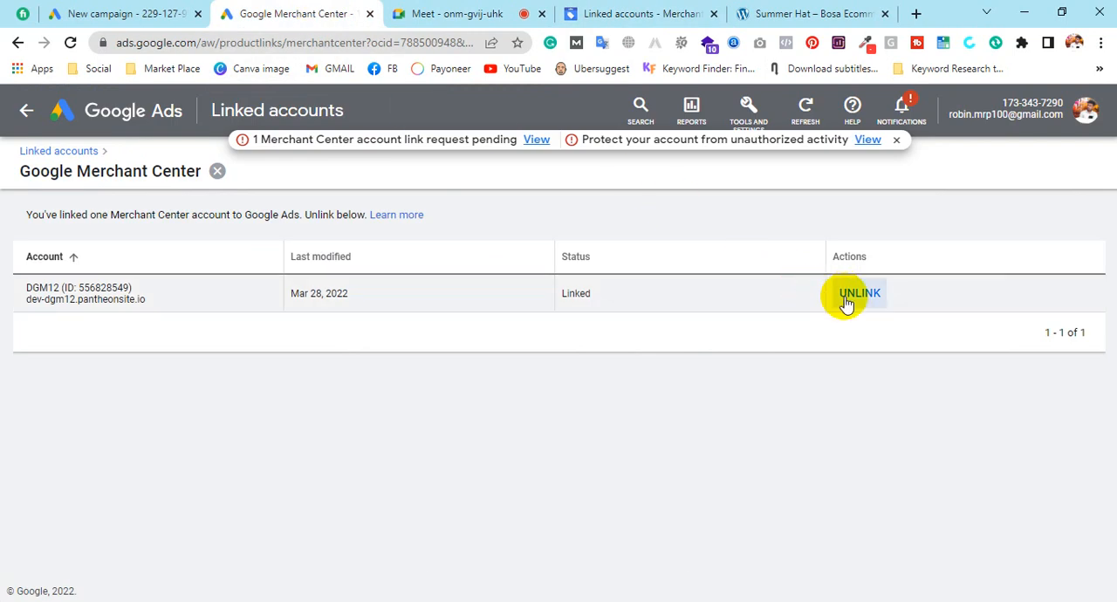
# Open the Google Ads account overview, close the other account's new-campaign page, and check the account's link request in Merchant Center
pyautogui.click(162, 118)
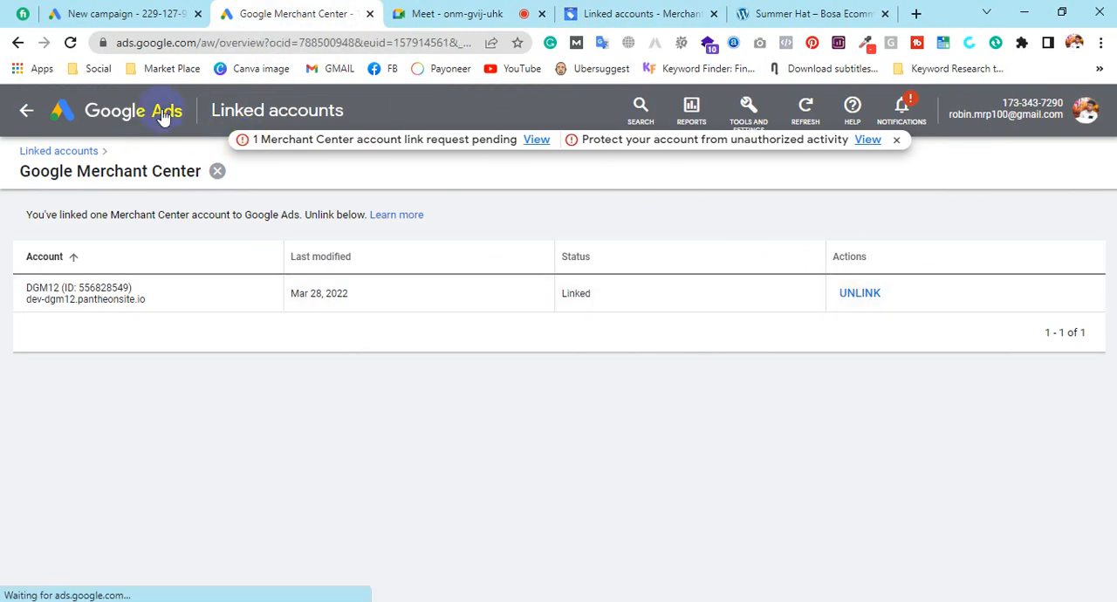
pyautogui.click(198, 13)
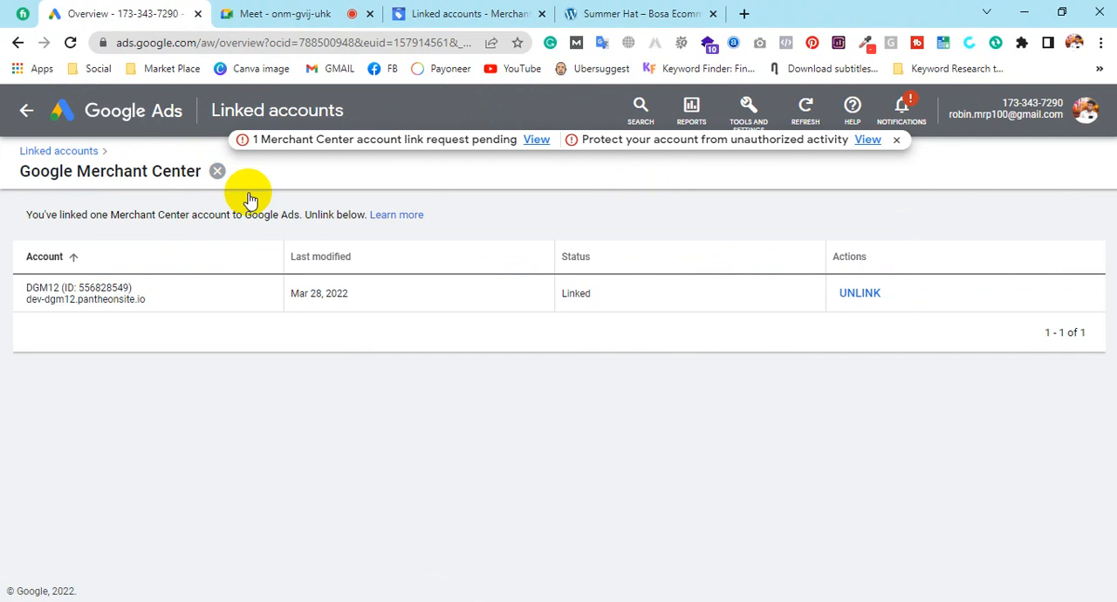
pyautogui.click(468, 12)
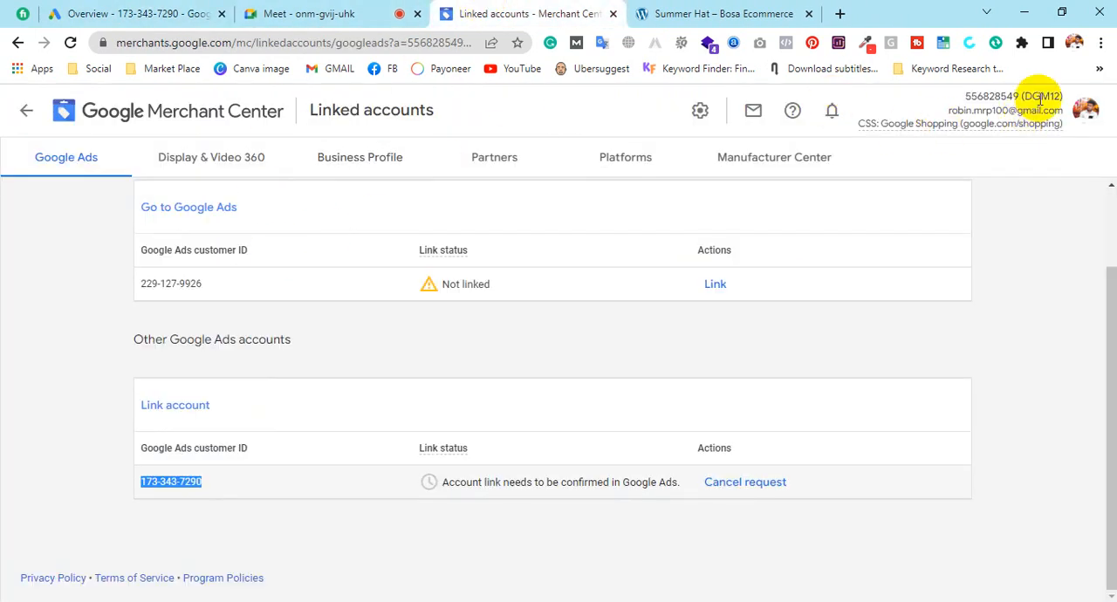
pyautogui.click(210, 13)
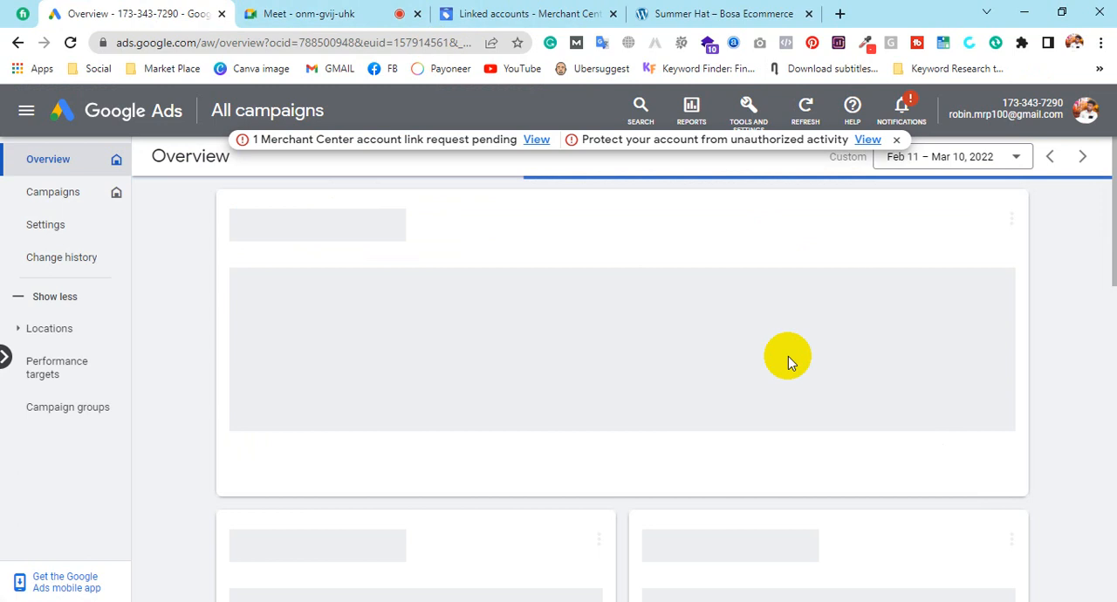
# Start a new campaign with Shopping as the campaign type and dismiss the satisfaction survey
pyautogui.click(325, 255)
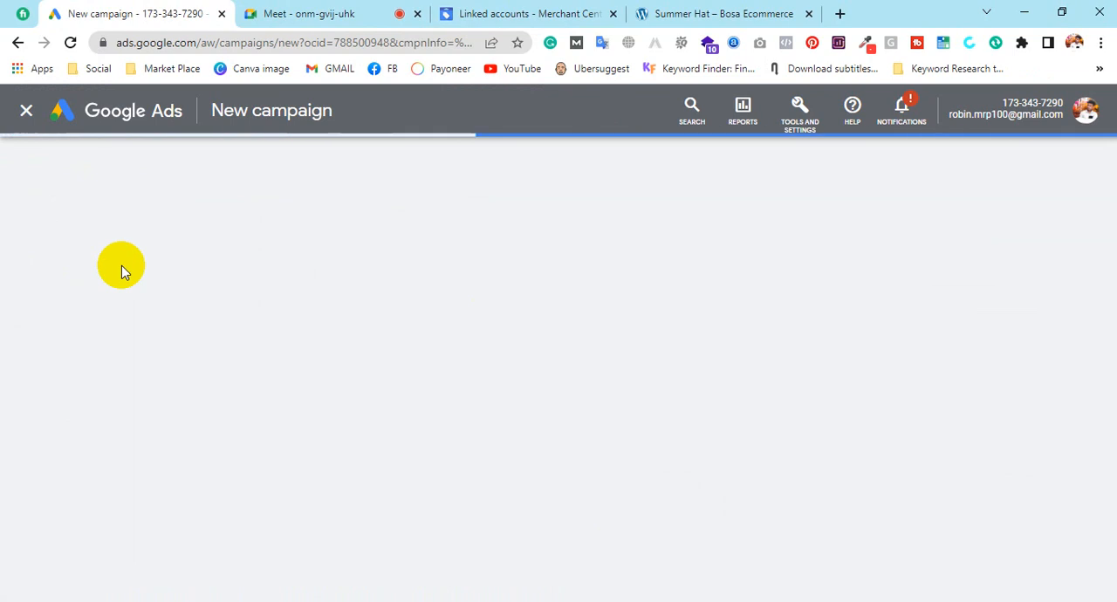
pyautogui.scroll(-1, 406, 394)
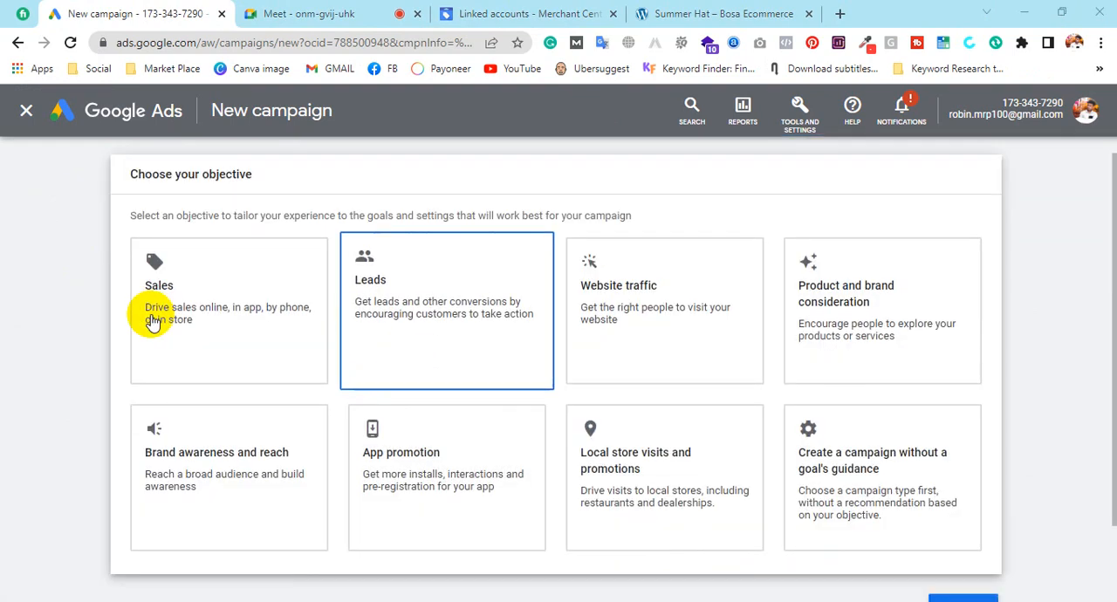
pyautogui.scroll(-6, 397, 312)
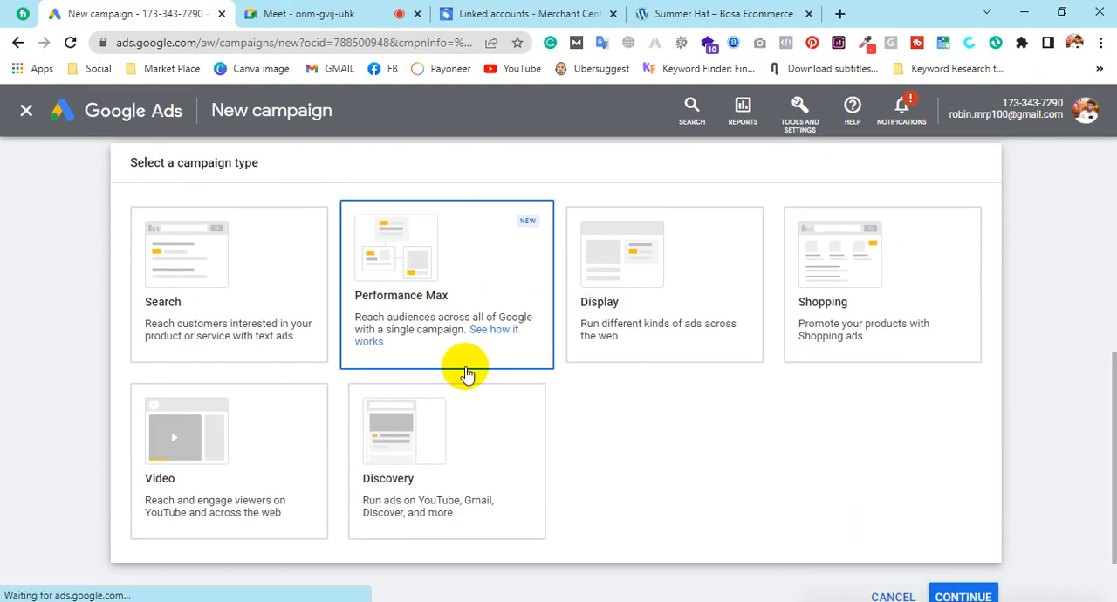
pyautogui.click(877, 278)
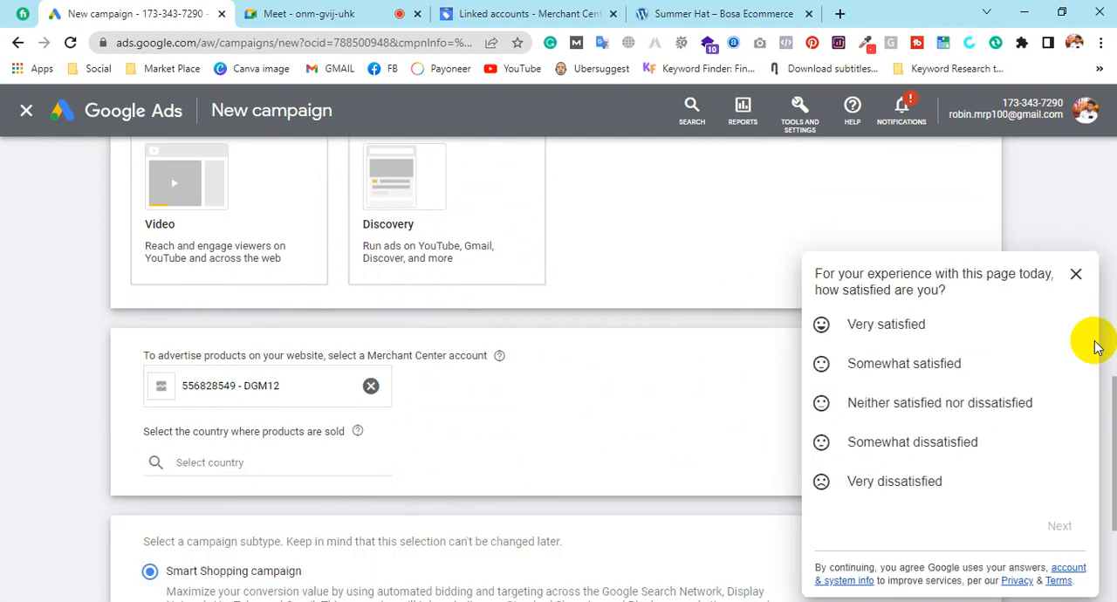
pyautogui.click(1077, 277)
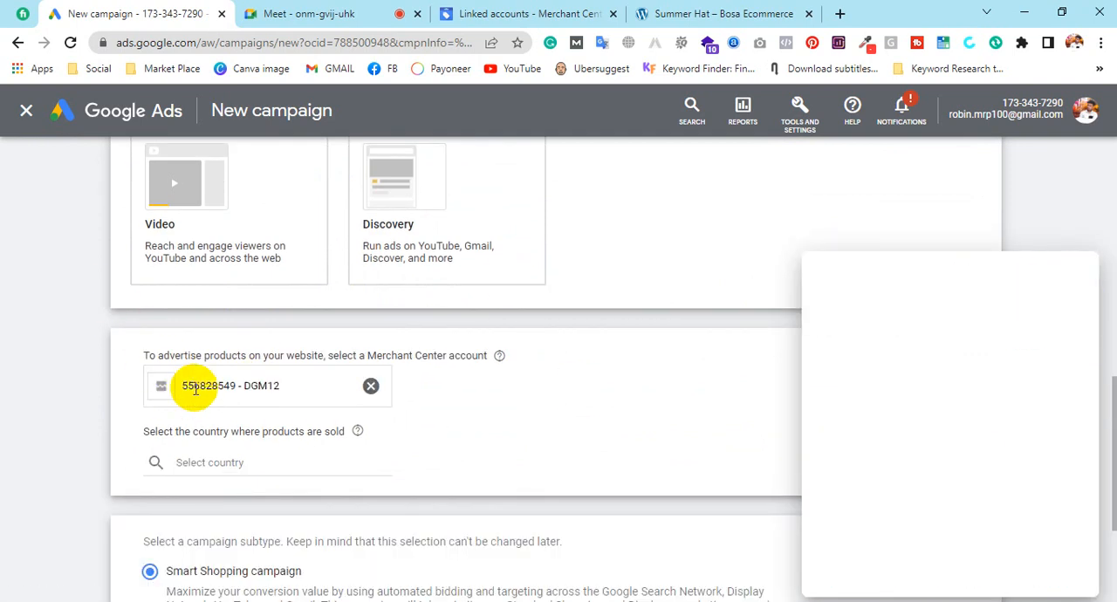
# Clear the Merchant Center account chosen for the campaign and select the DGM12 account again
pyautogui.click(371, 386)
pyautogui.click(265, 385)
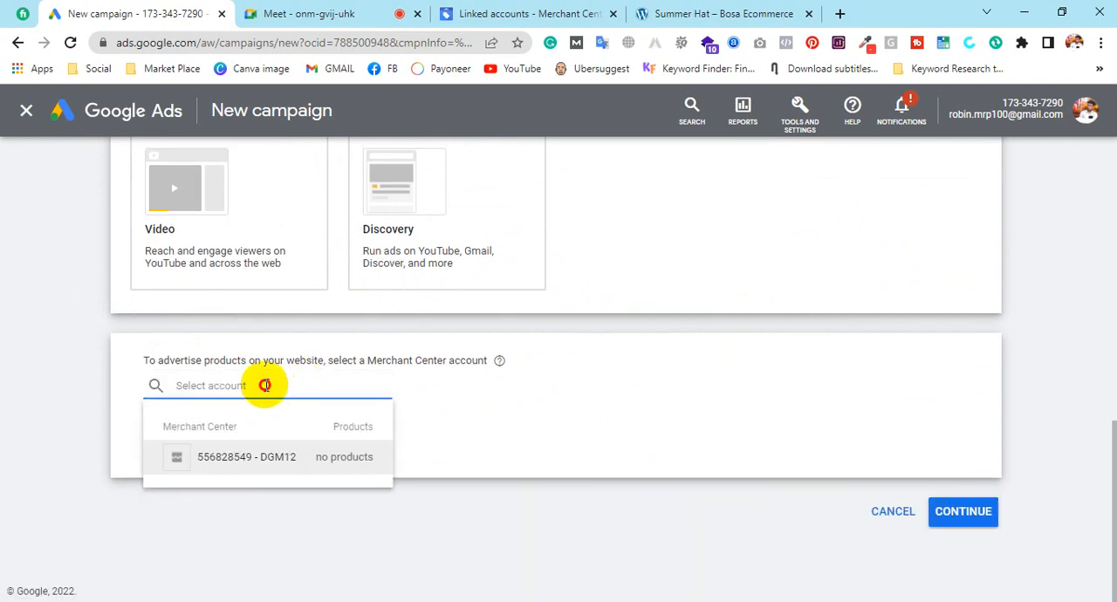
pyautogui.click(327, 470)
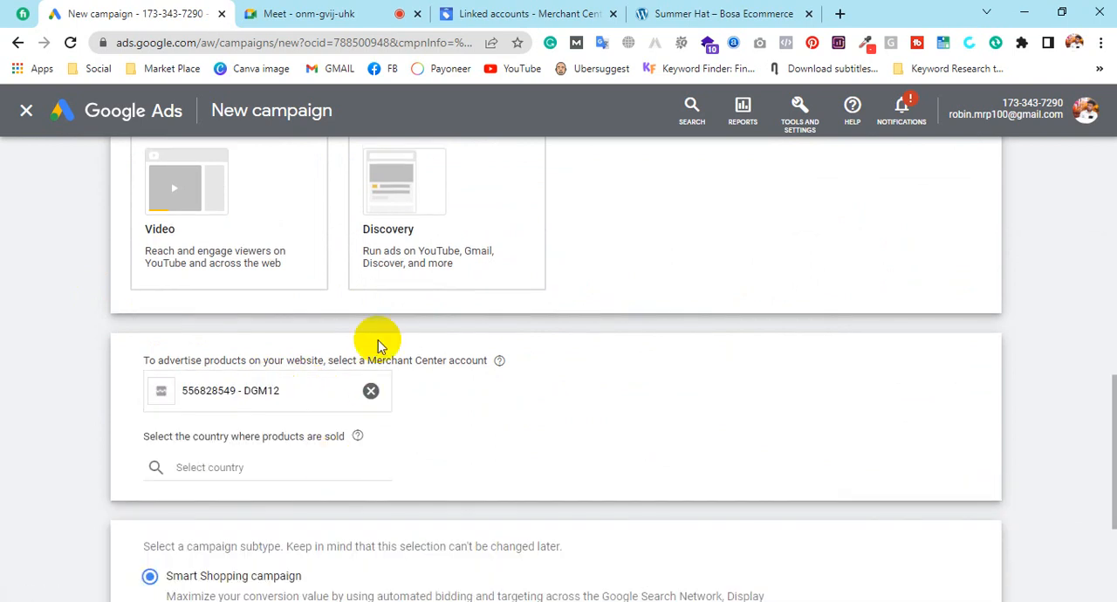
# Set Bangladesh as the country where products are sold and continue with the Standard Shopping campaign subtype
pyautogui.click(227, 467)
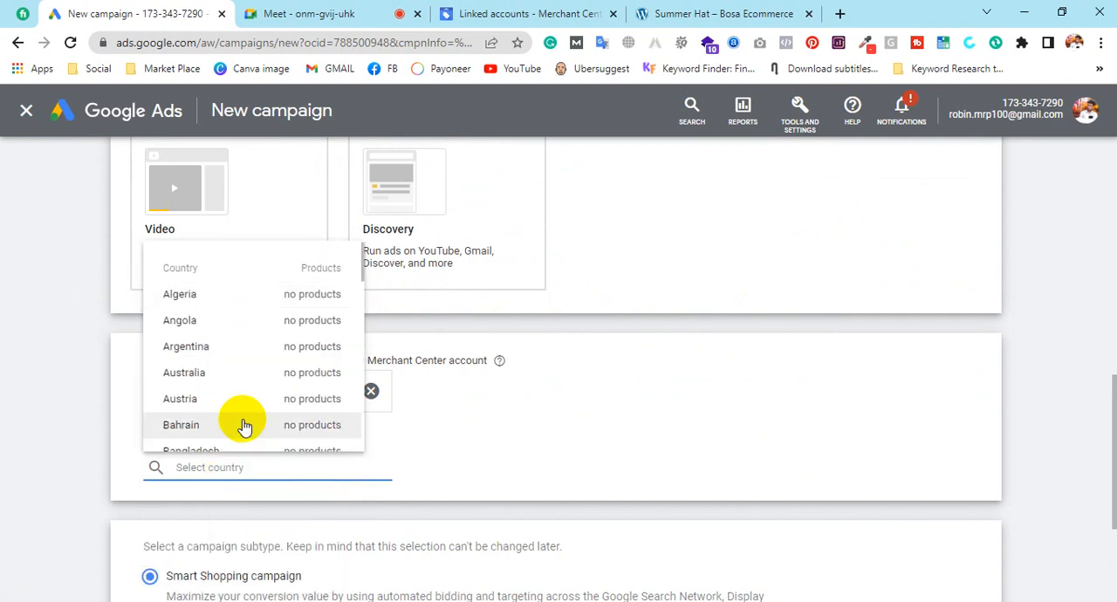
pyautogui.click(228, 449)
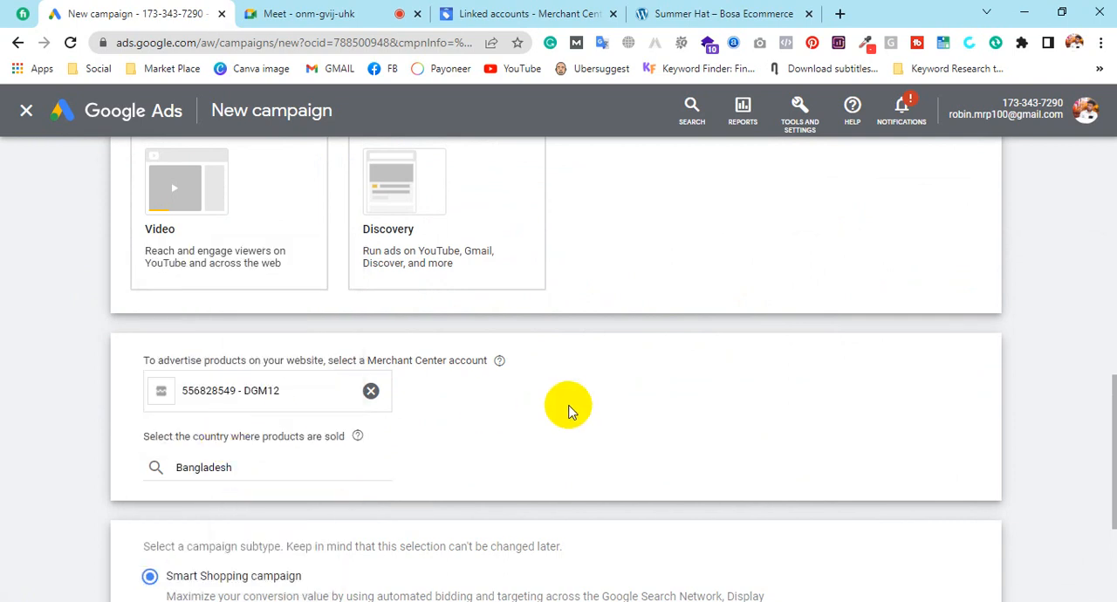
pyautogui.scroll(-2, 573, 407)
pyautogui.click(144, 498)
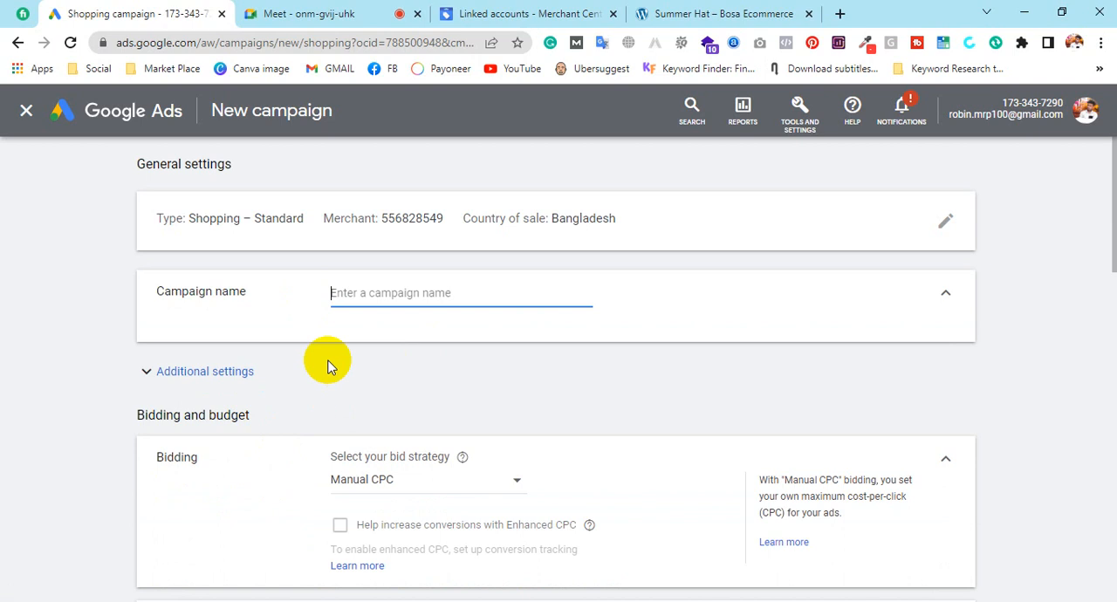
# Compare the merchant ID in the campaign's general settings with the account ID shown in Merchant Center
pyautogui.moveTo(381, 223); pyautogui.dragTo(441, 226)
pyautogui.click(532, 13)
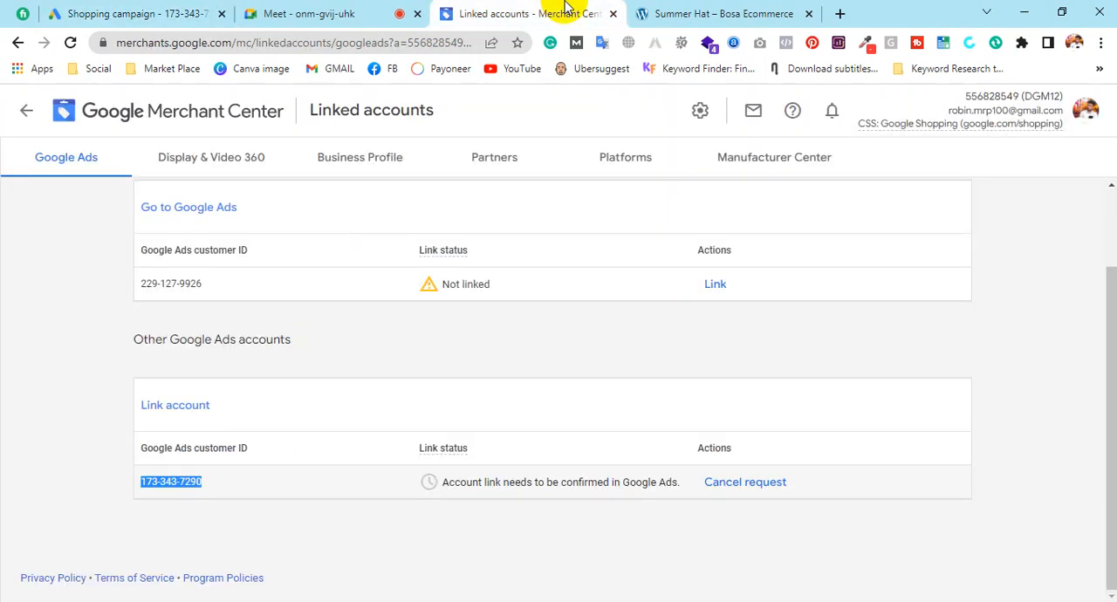
pyautogui.moveTo(969, 93); pyautogui.dragTo(1019, 96)
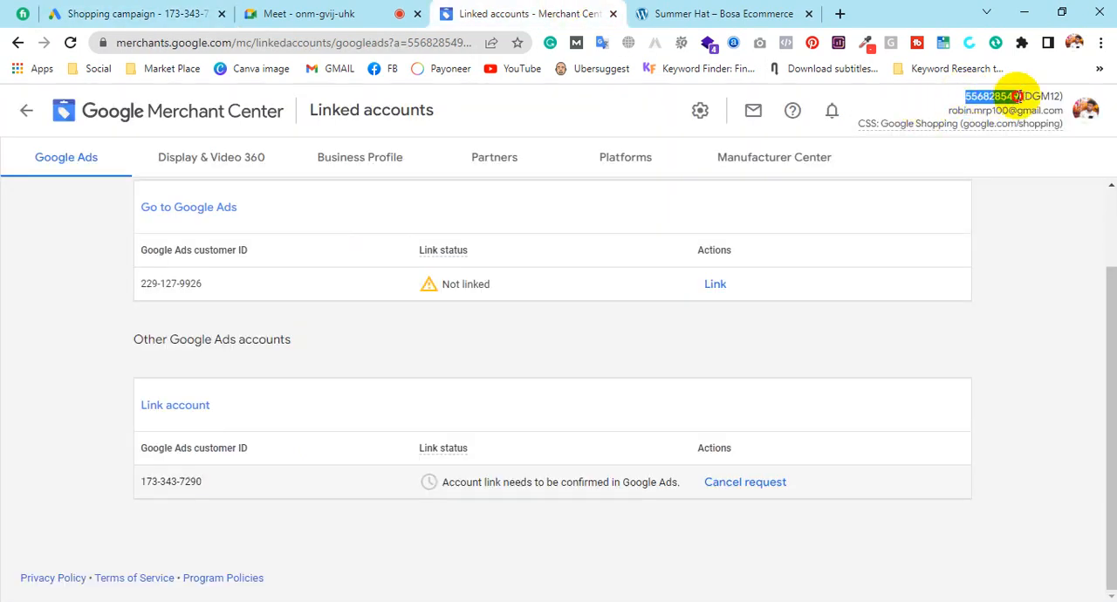
pyautogui.click(48, 13)
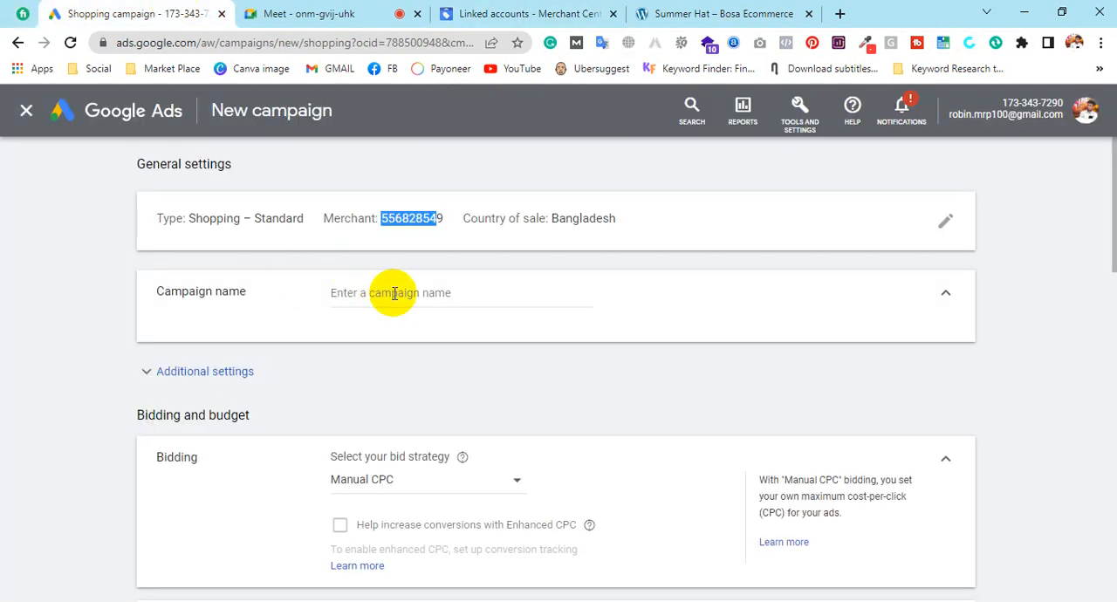
# Name the campaign "Apex shoe" and expand its additional settings
pyautogui.click(486, 280)
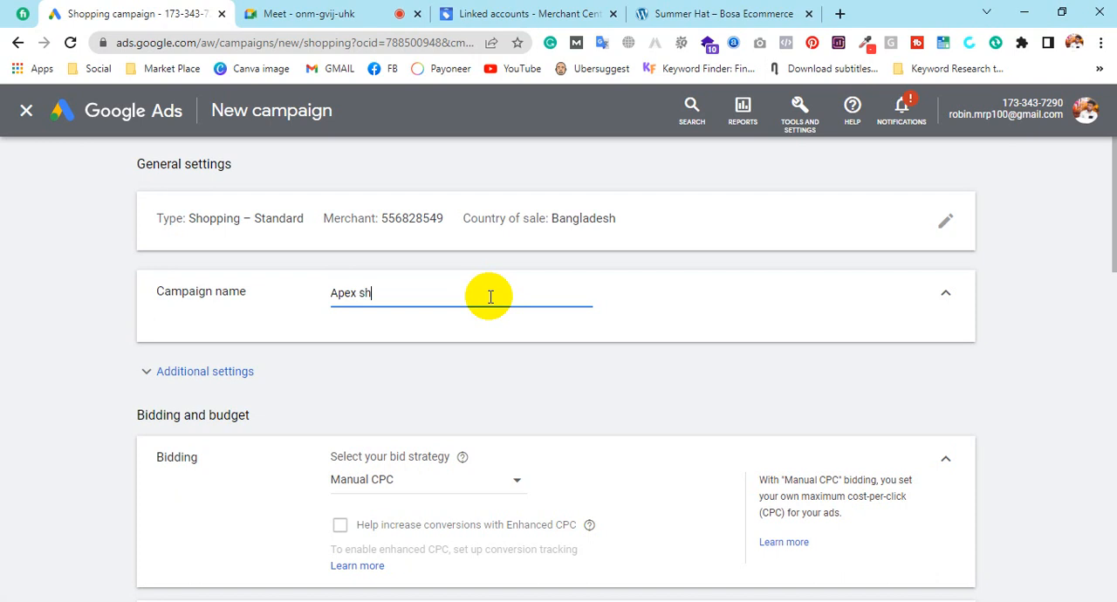
pyautogui.click(501, 382)
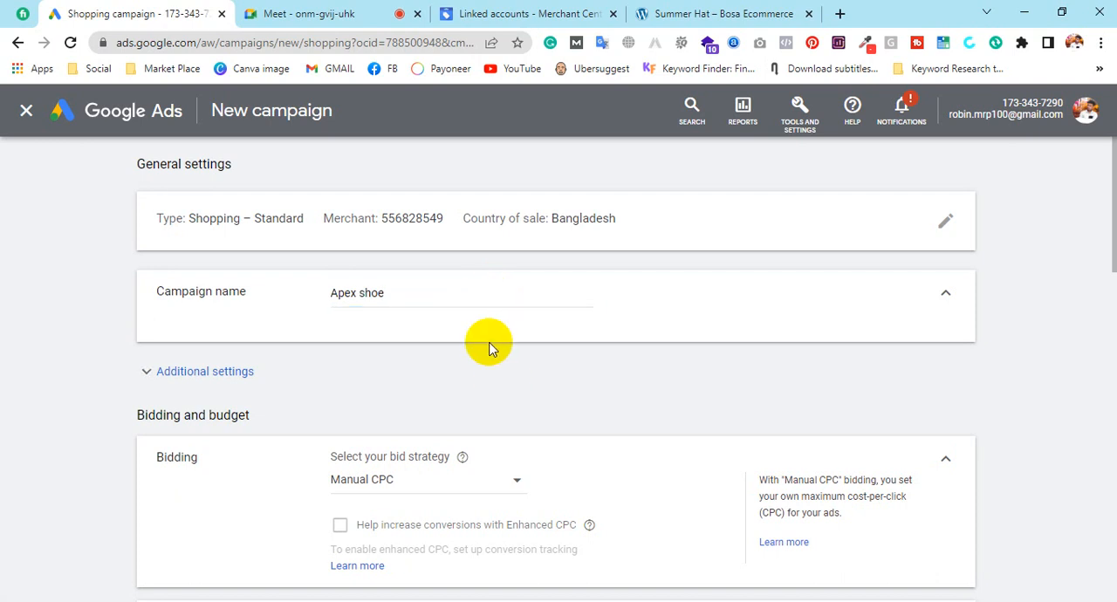
pyautogui.scroll(-1, 491, 344)
pyautogui.click(244, 298)
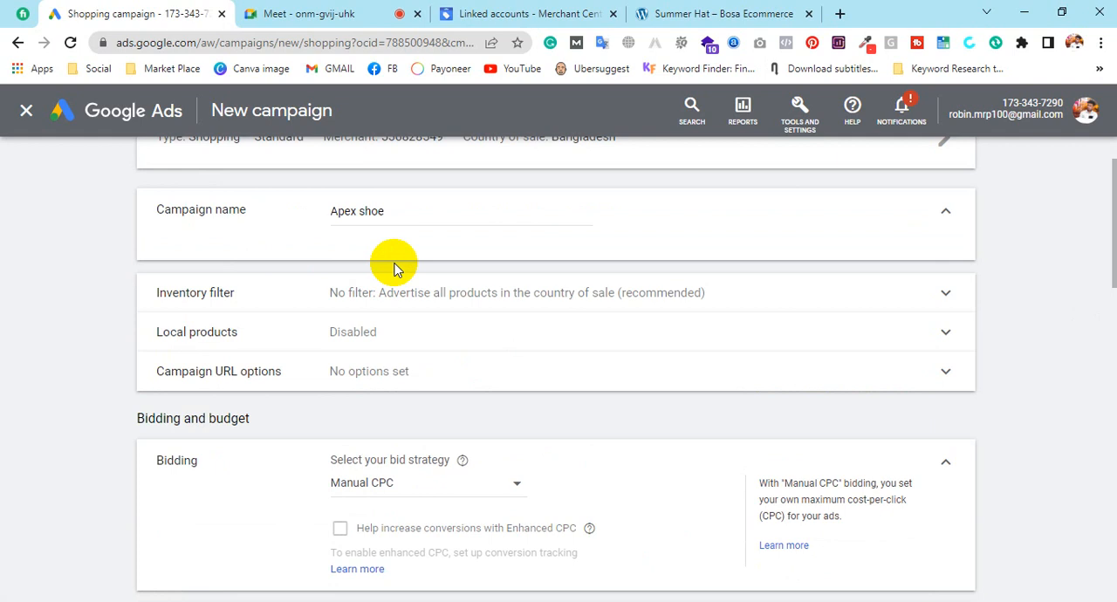
# Search the web for "brandworldofficial" in place of the Summer Hat page and open the BrandWorld store's home page
pyautogui.click(718, 13)
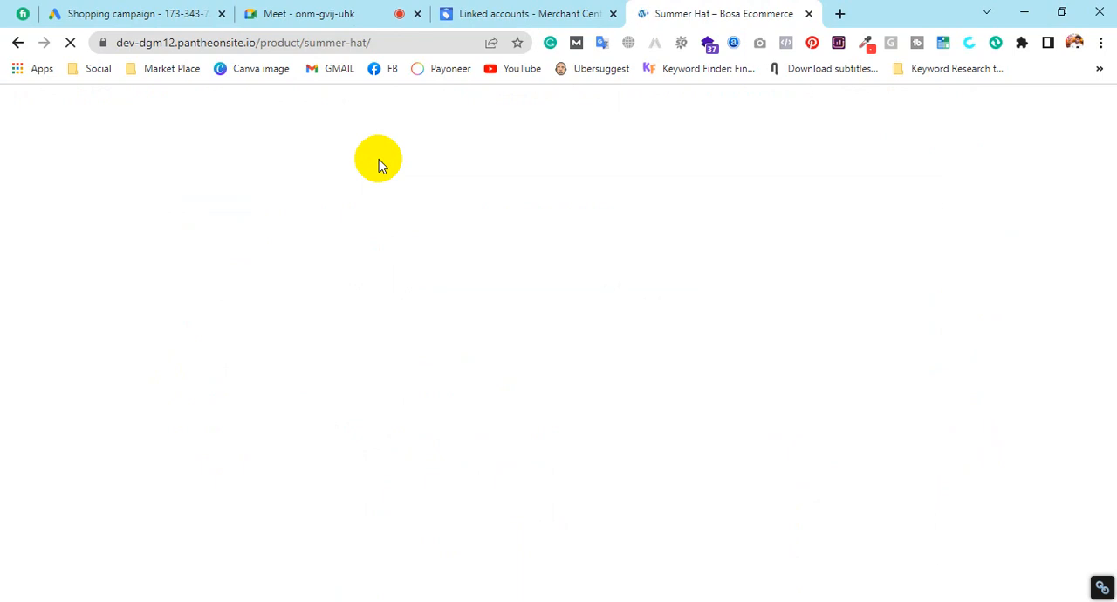
pyautogui.click(412, 42)
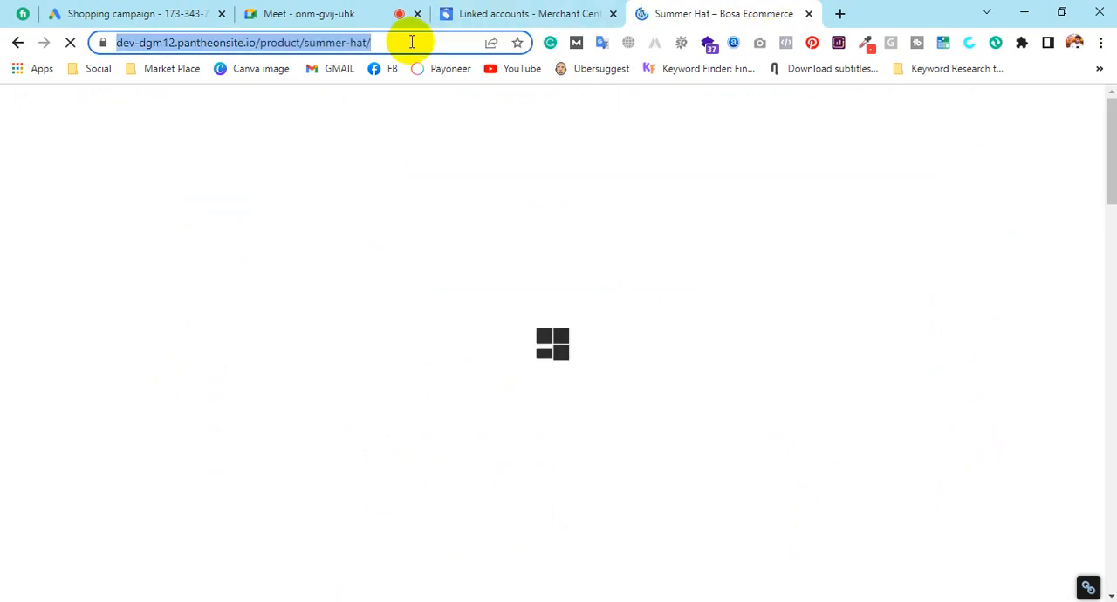
pyautogui.write('br')
pyautogui.press('Return')
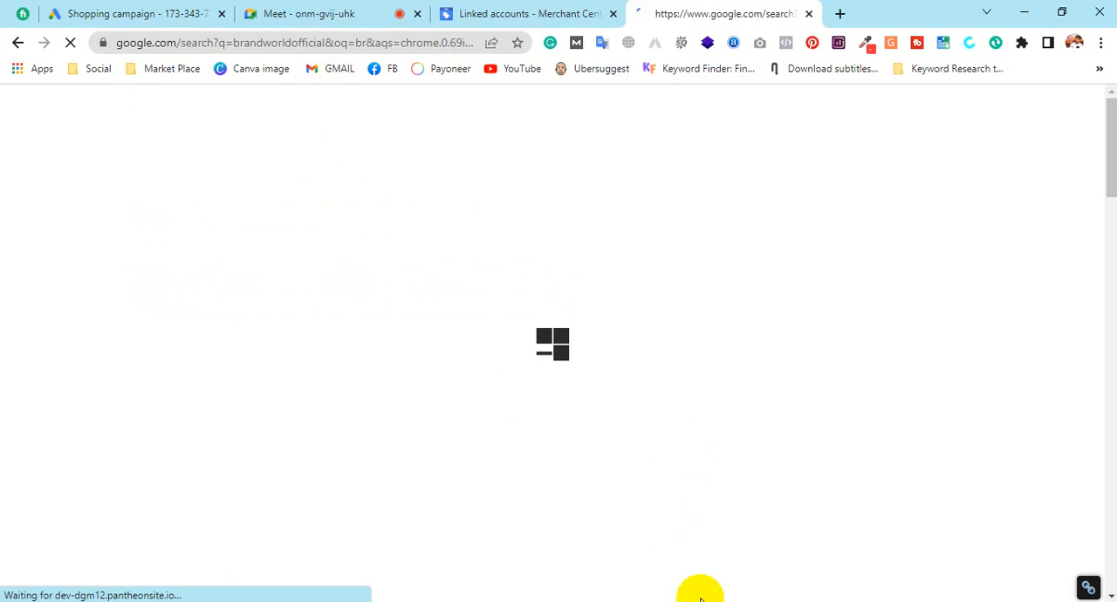
pyautogui.moveTo(437, 162)
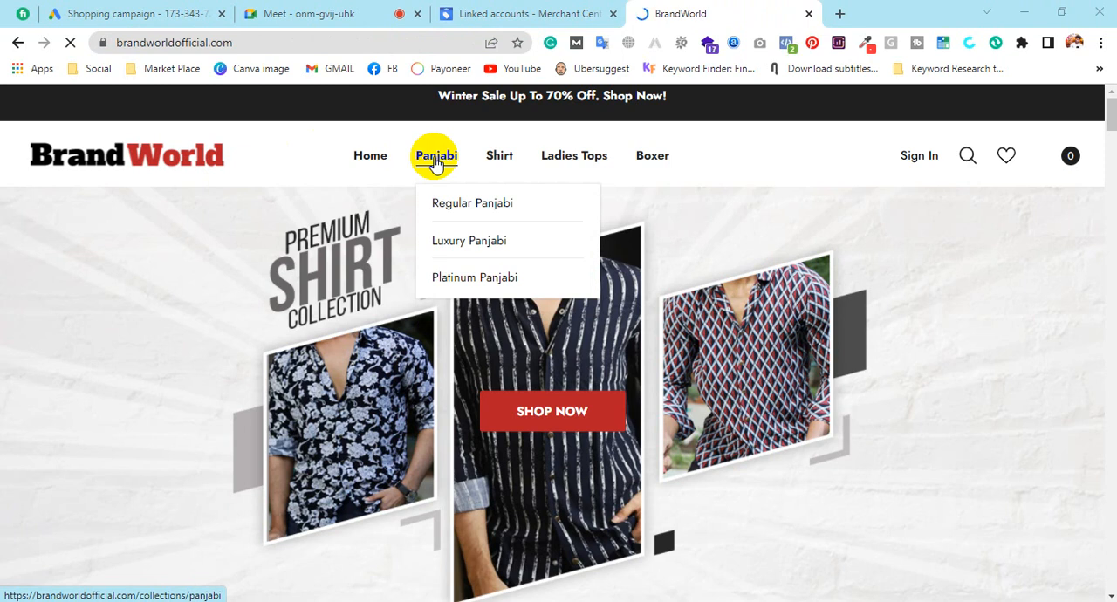
# Glance at Merchant Center's linked accounts, and open the Regular Panjabi collection in the BrandWorld store
pyautogui.click(556, 9)
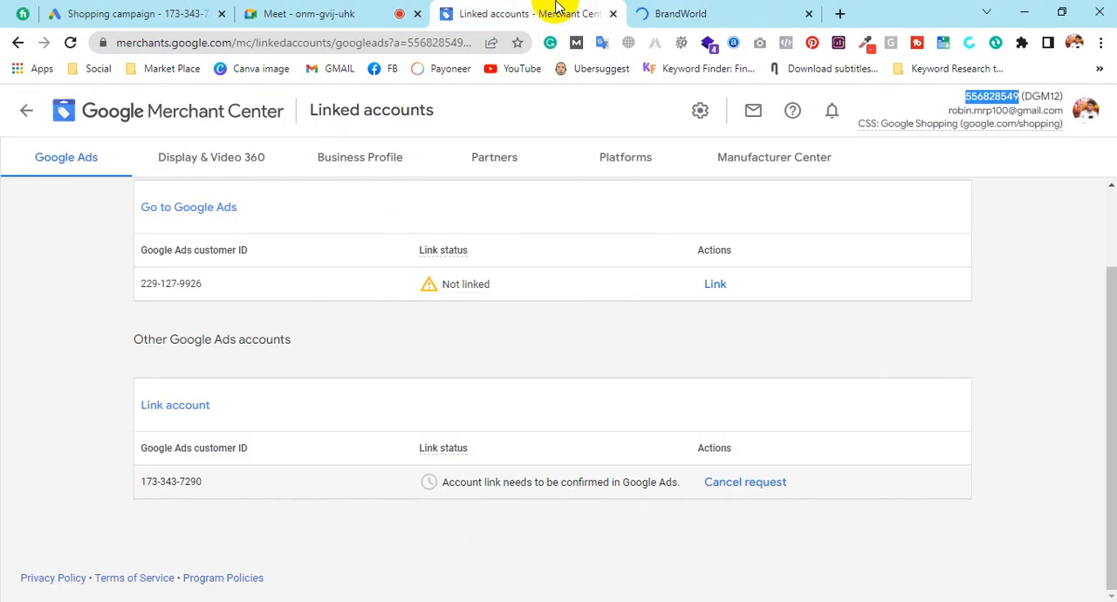
pyautogui.click(672, 9)
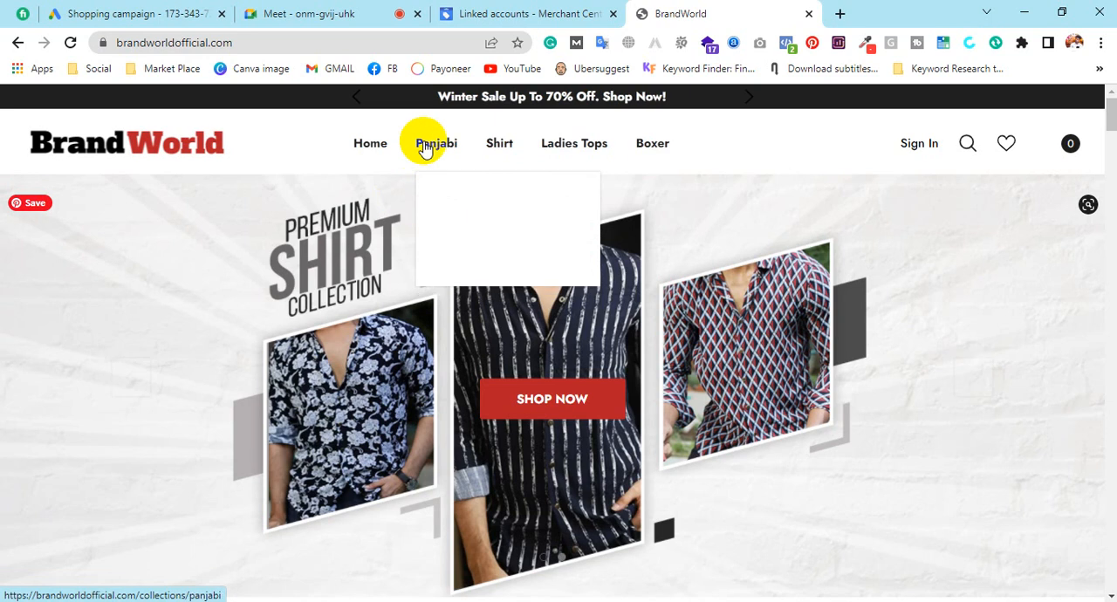
pyautogui.click(460, 192)
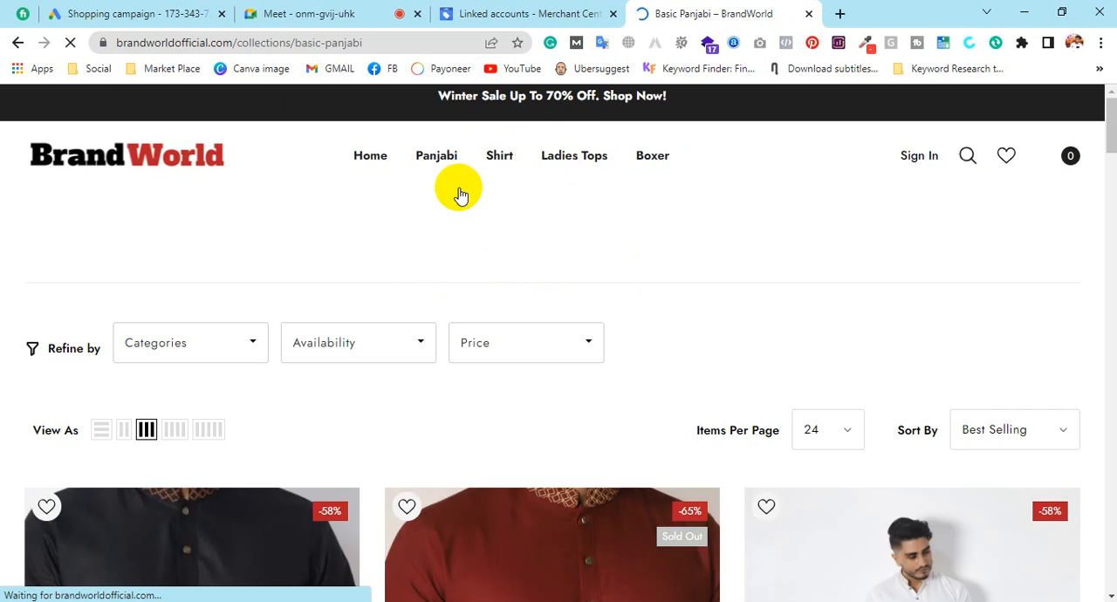
# Set the Shopping campaign's inventory filter to advertise only products that match all of the requirements
pyautogui.click(144, 13)
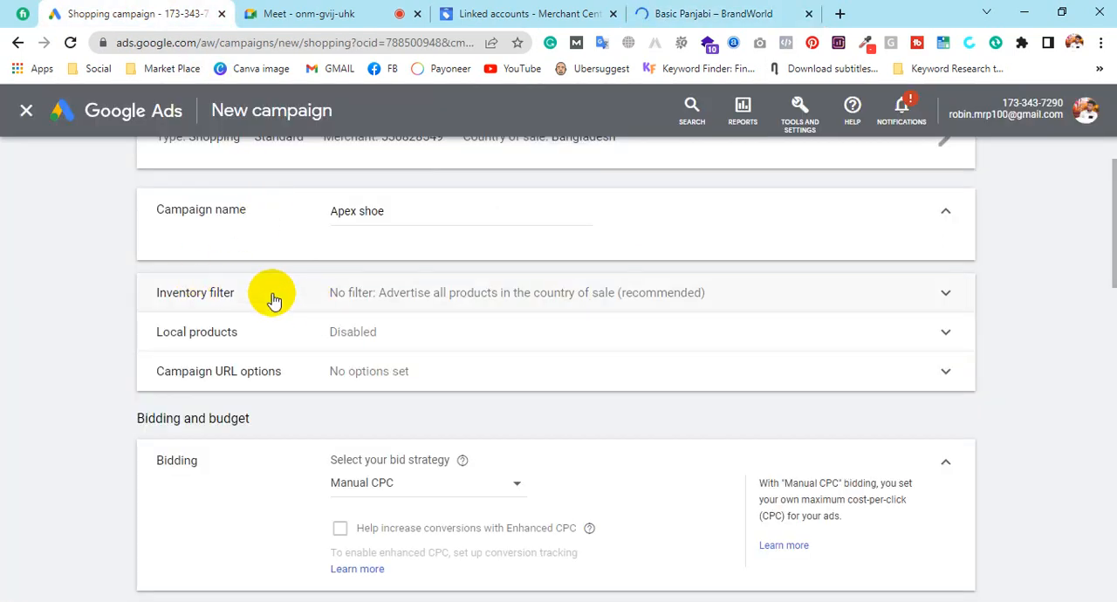
pyautogui.click(940, 295)
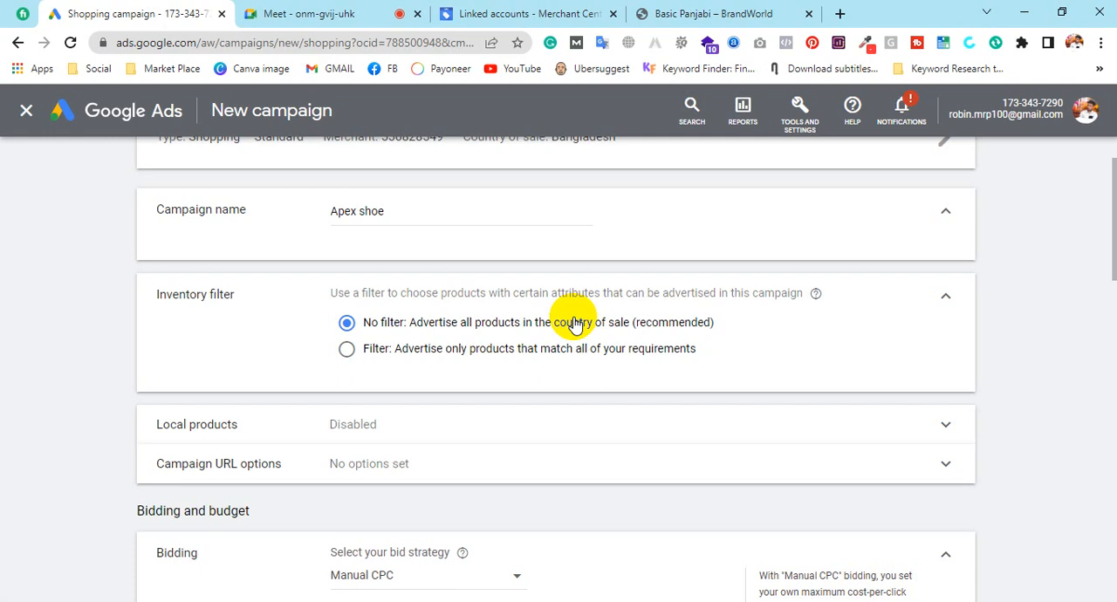
pyautogui.click(571, 11)
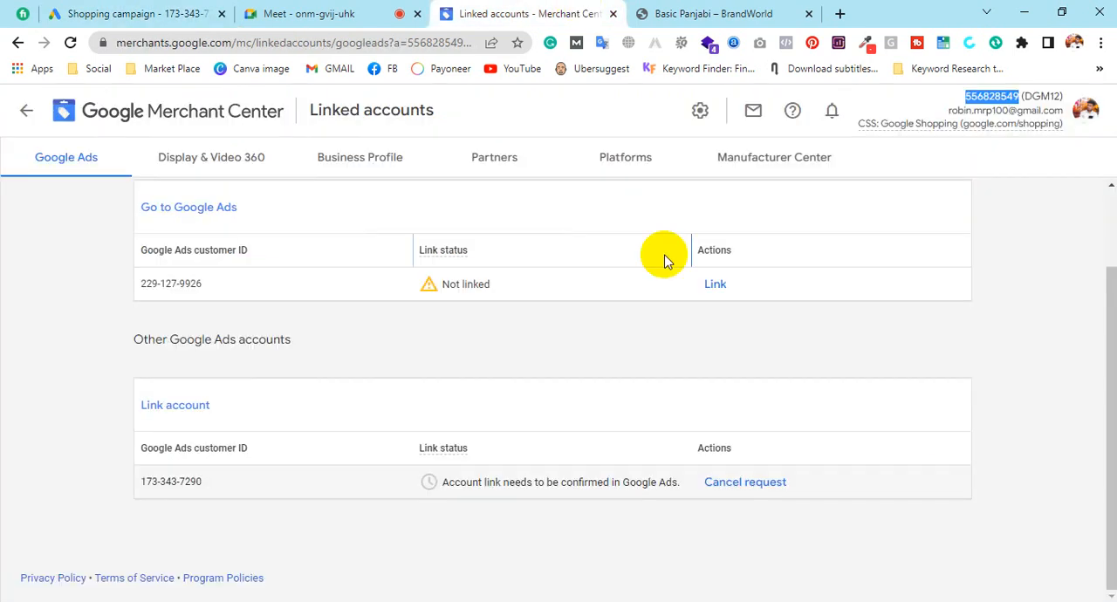
pyautogui.click(188, 12)
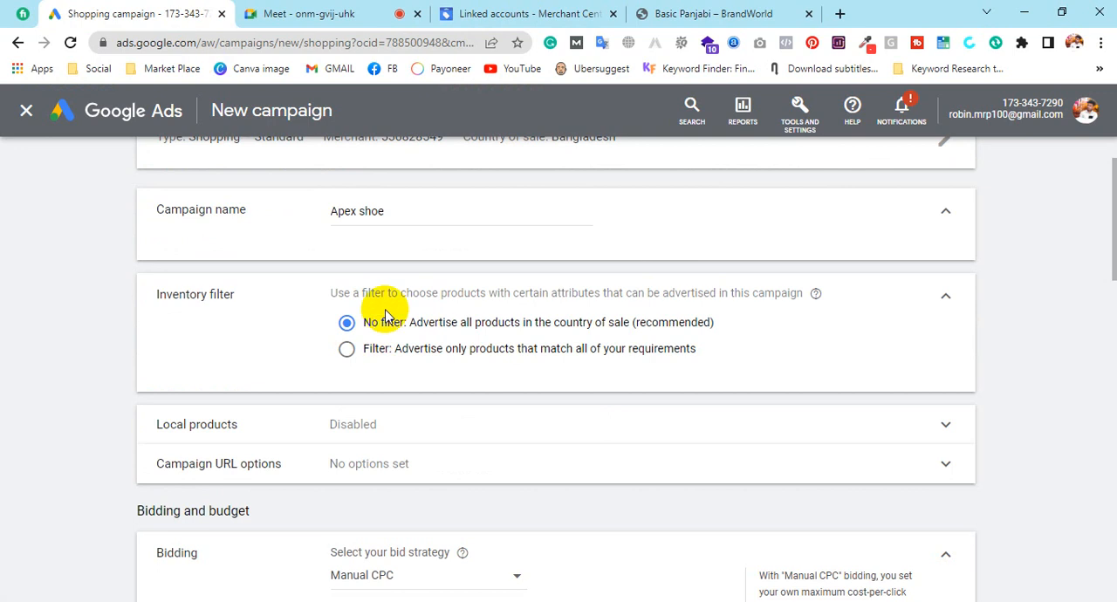
pyautogui.click(366, 360)
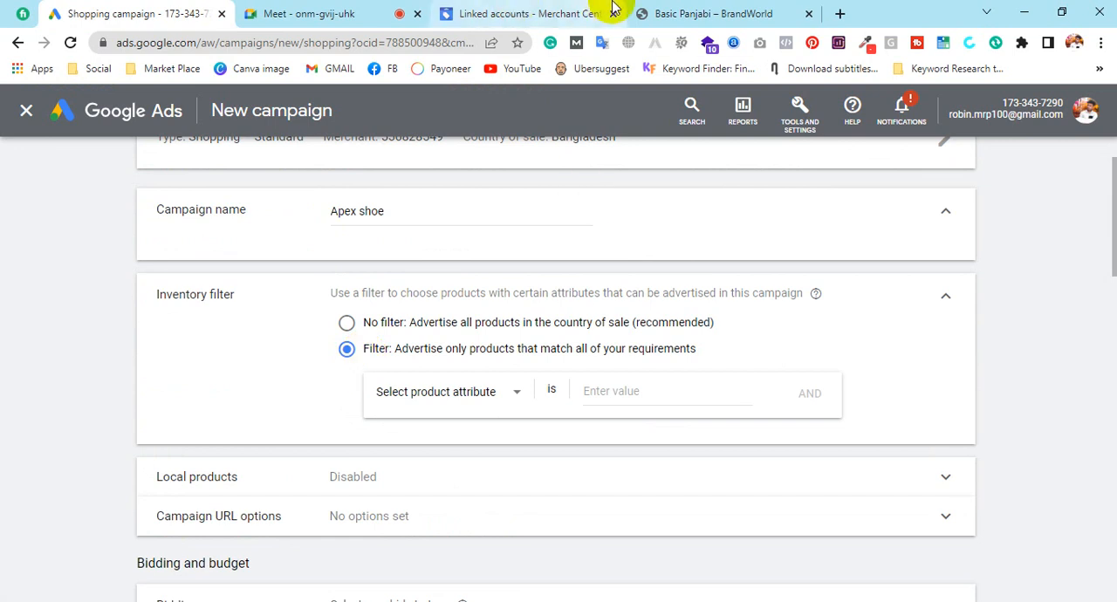
# Browse the panjabi categories and the products in the Regular Panjabi collection of the BrandWorld store
pyautogui.click(681, 10)
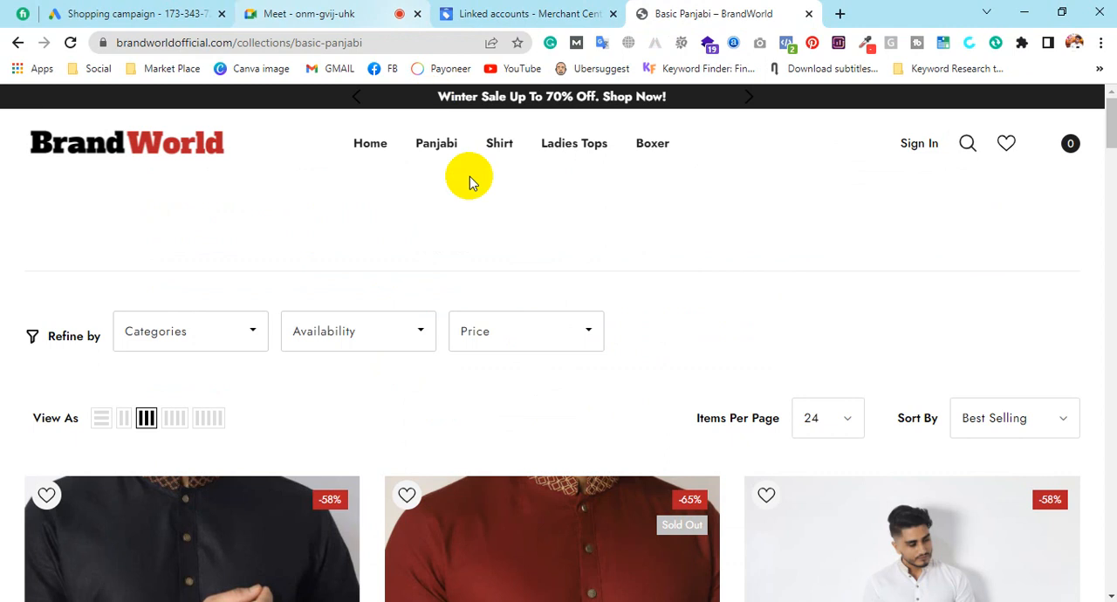
pyautogui.moveTo(439, 153)
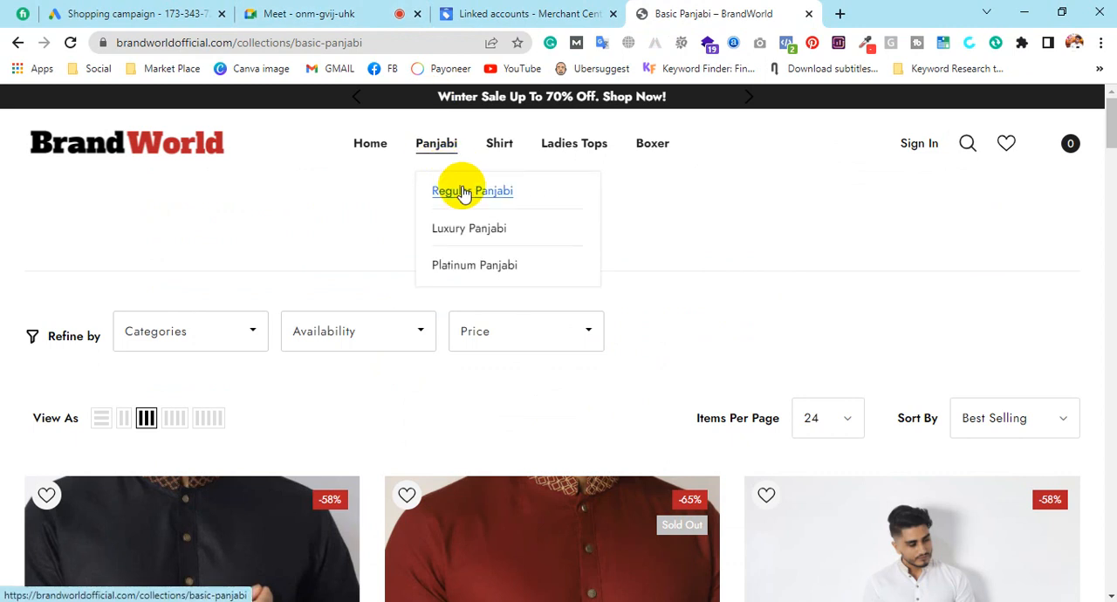
pyautogui.scroll(-4, 669, 220)
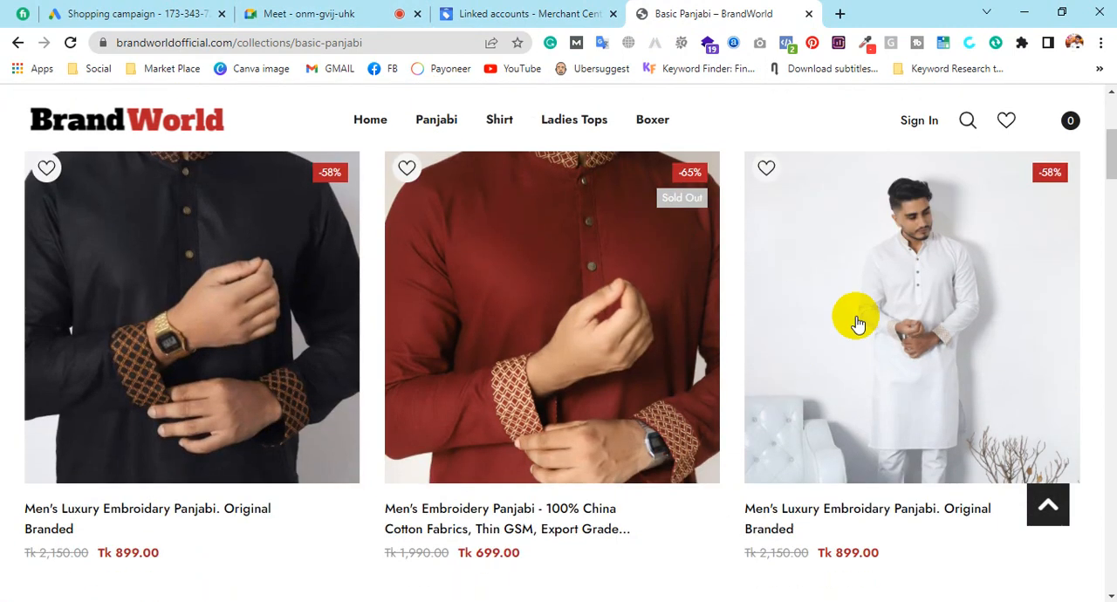
# Open the white Men's Luxury Embroidary Panjabi from the Basic Panjabi collection in a separate tab
pyautogui.scroll(-1, 858, 323)
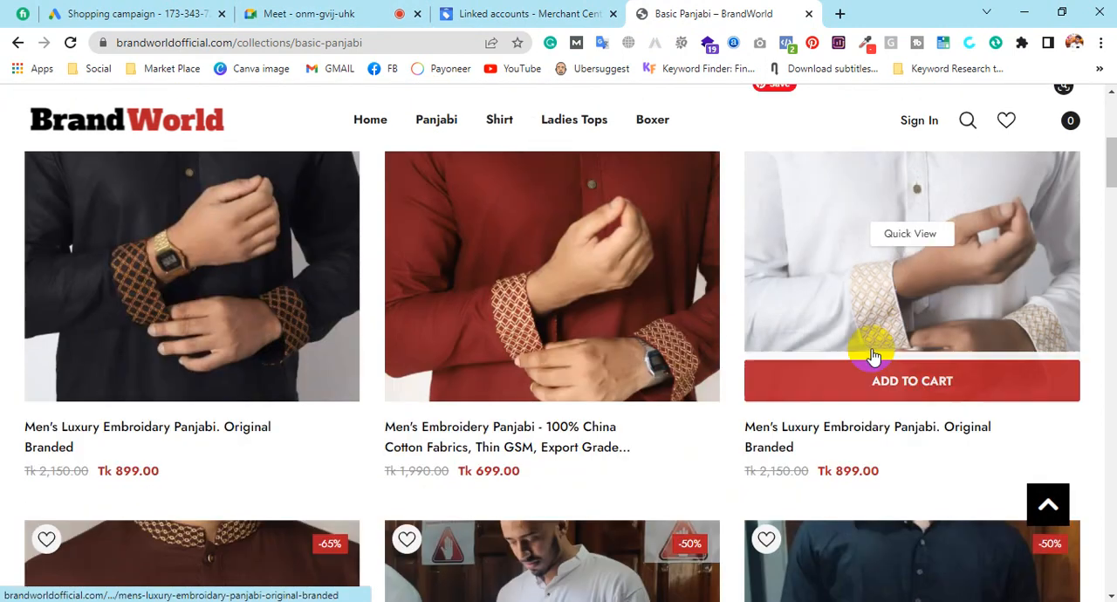
pyautogui.middleClick(877, 288)
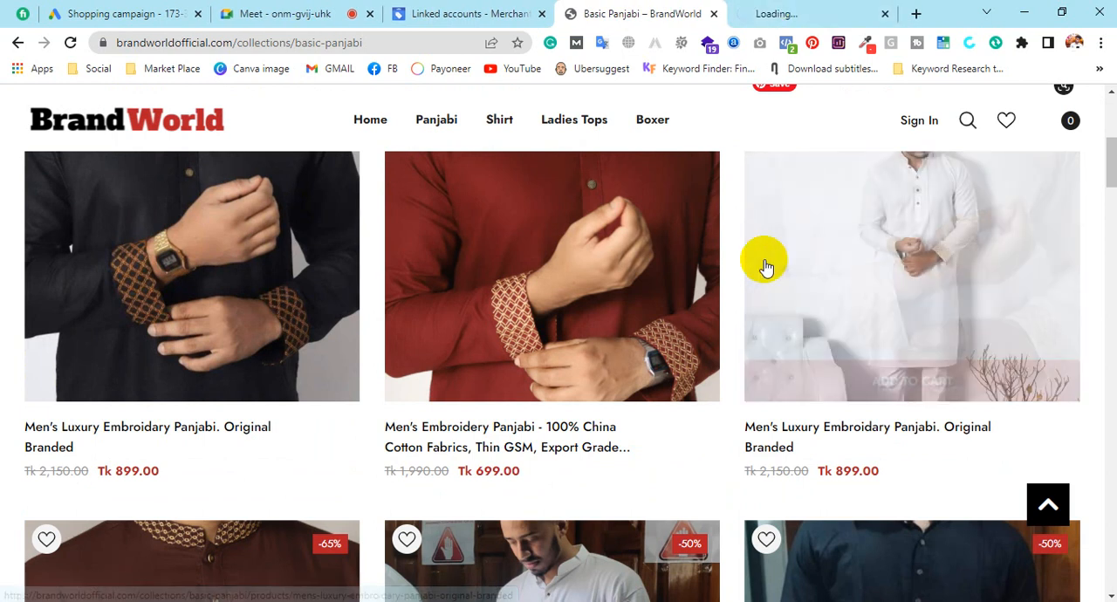
pyautogui.click(812, 9)
pyautogui.click(639, 14)
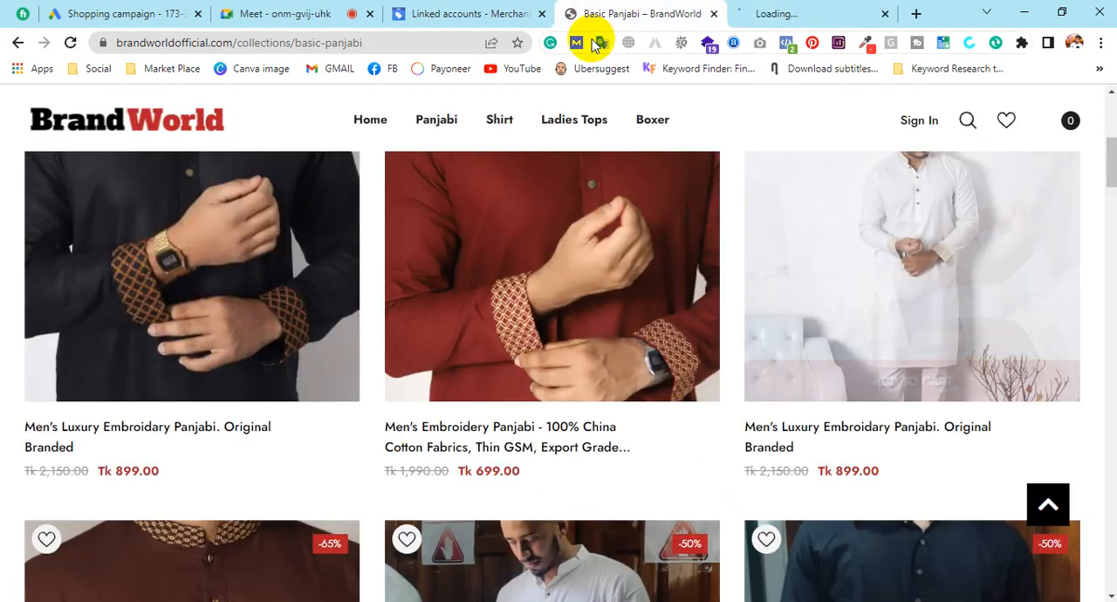
pyautogui.scroll(-2, 793, 407)
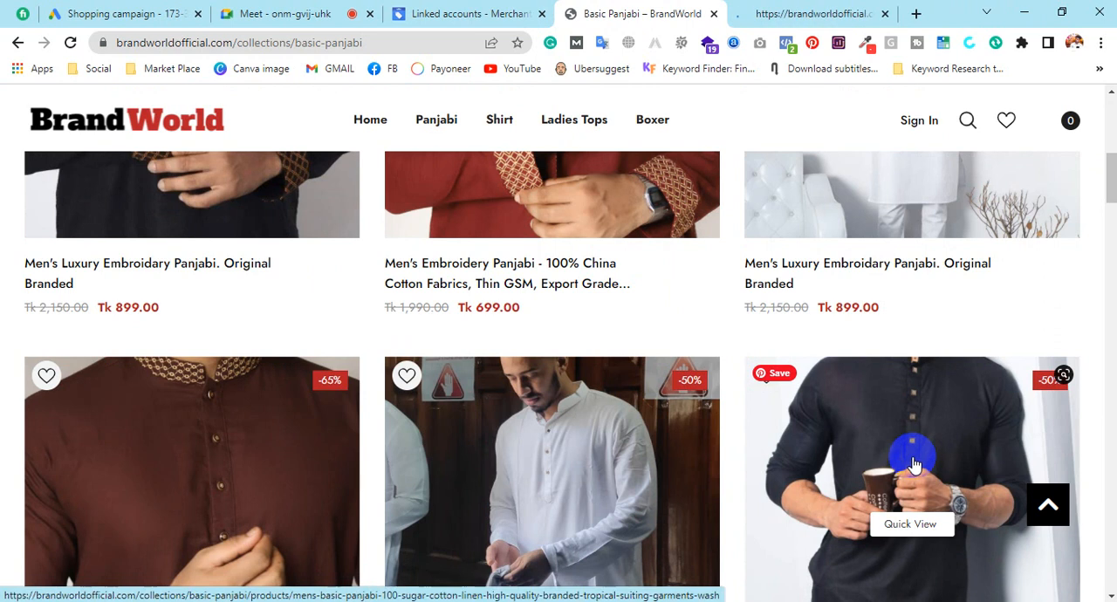
# Check the product attributes offered by the campaign's inventory filter in Google Ads, and return to the BrandWorld store's Basic Panjabi collection
pyautogui.click(99, 13)
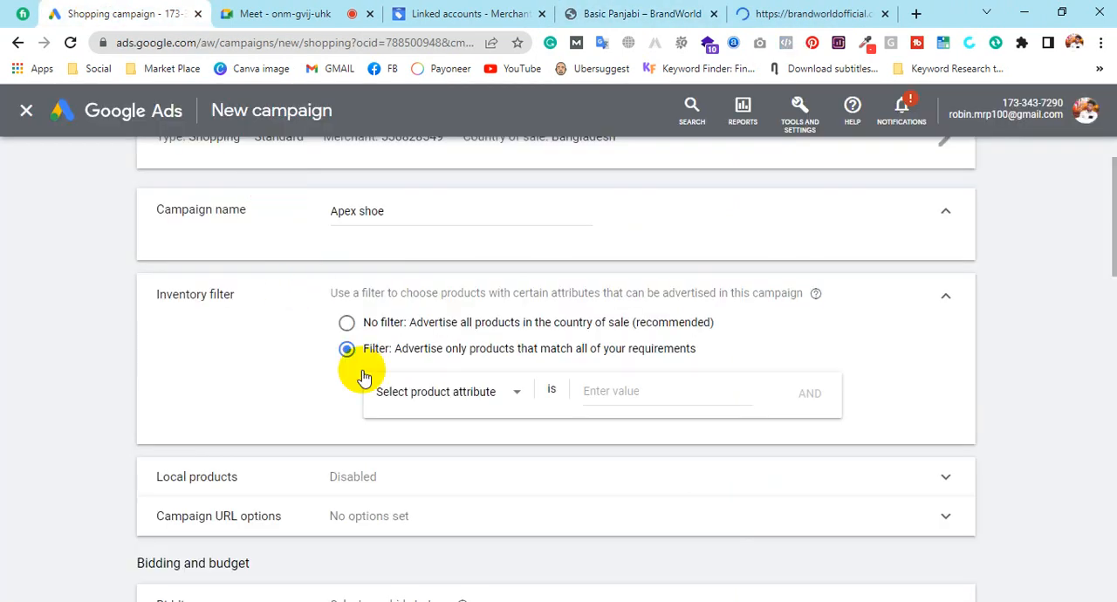
pyautogui.click(430, 401)
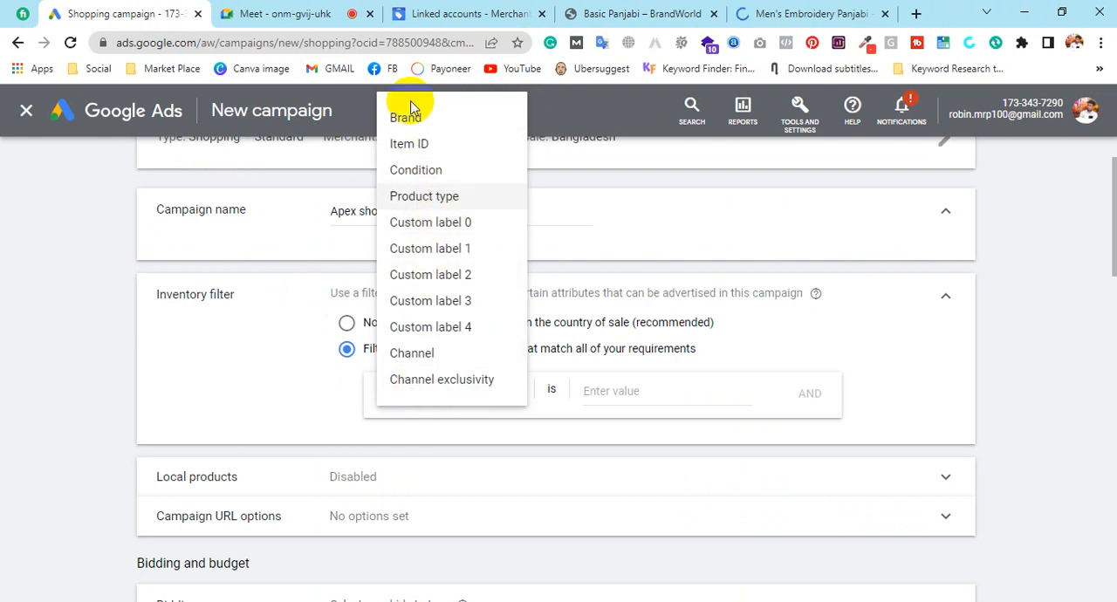
pyautogui.click(821, 13)
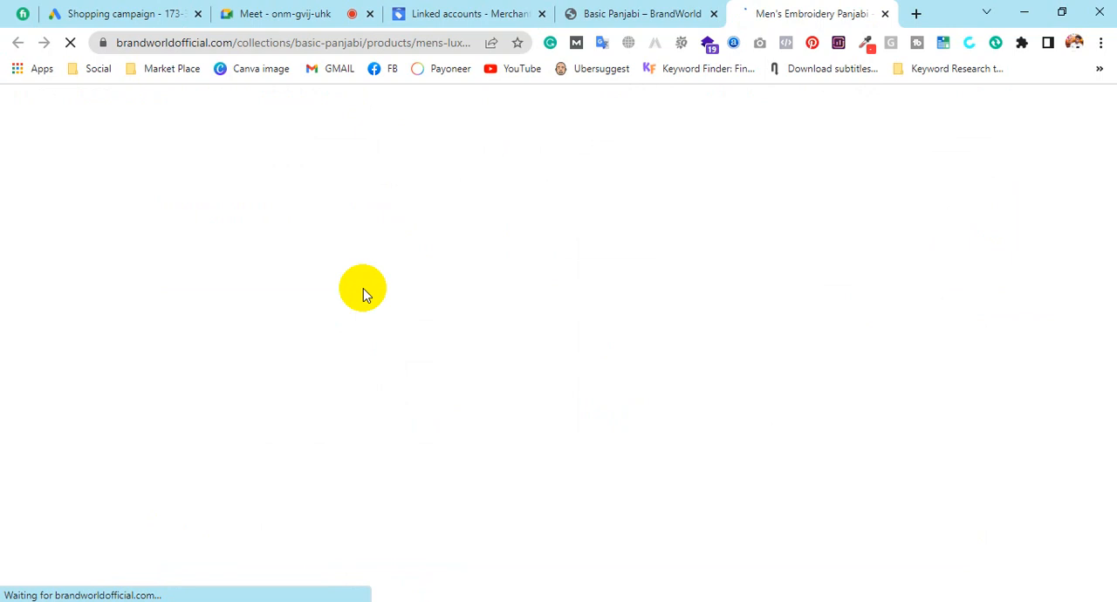
pyautogui.click(628, 13)
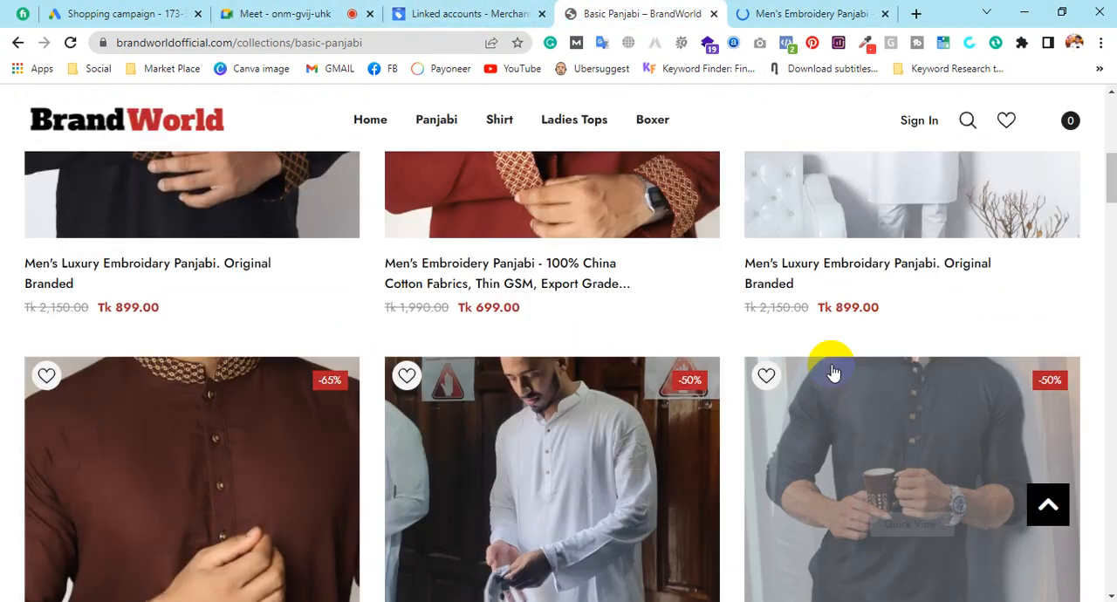
pyautogui.moveTo(799, 237)
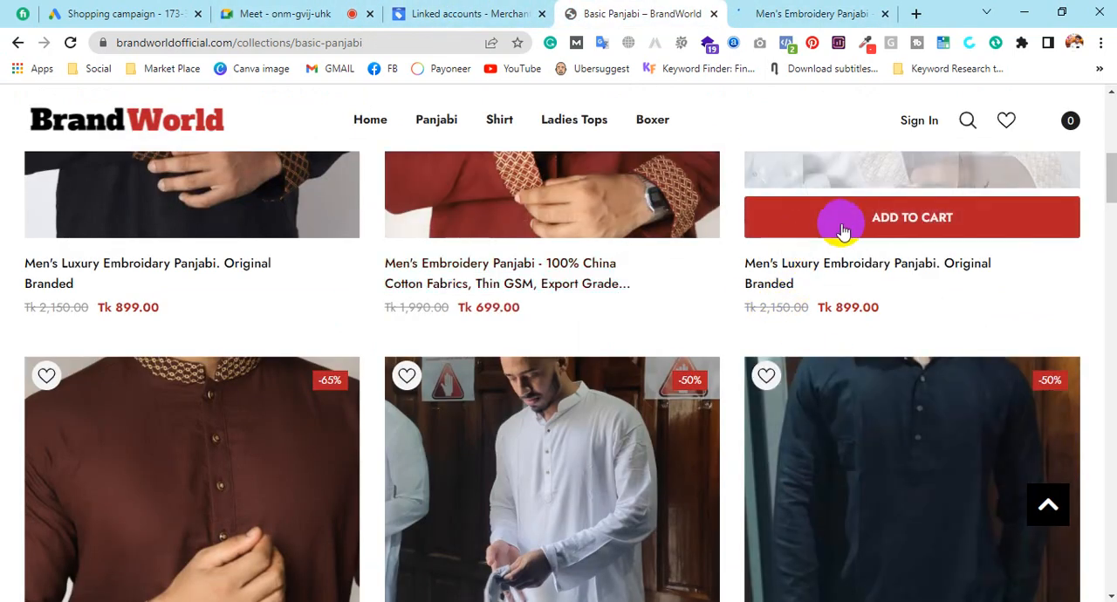
pyautogui.scroll(2, 869, 223)
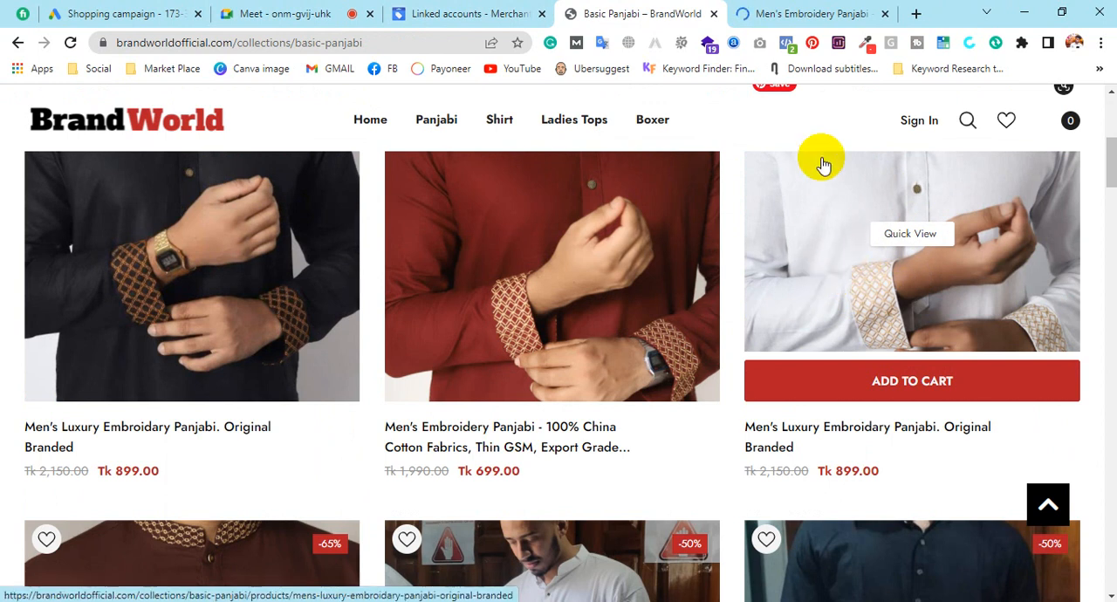
# Examine the white panjabi's product page, including its brand, description, material, care and size details
pyautogui.click(834, 12)
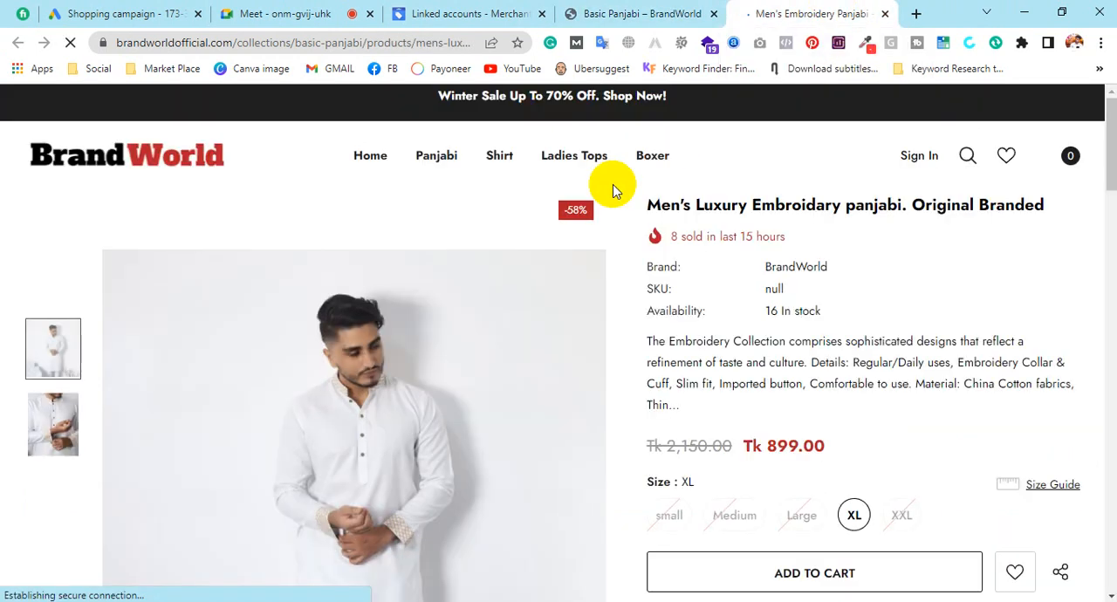
pyautogui.scroll(-1, 783, 314)
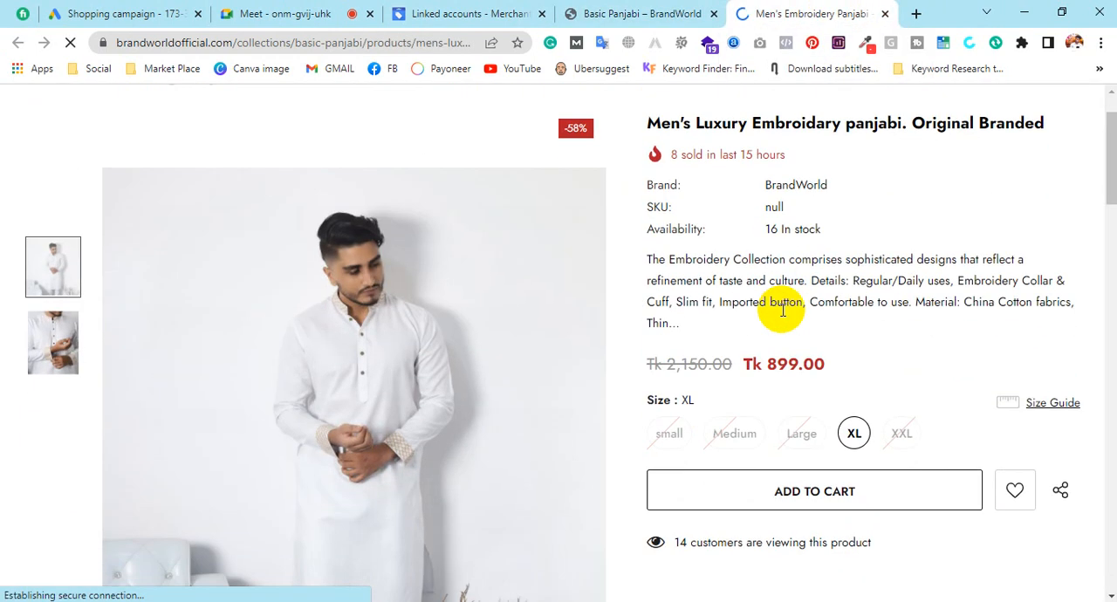
pyautogui.scroll(-10, 783, 310)
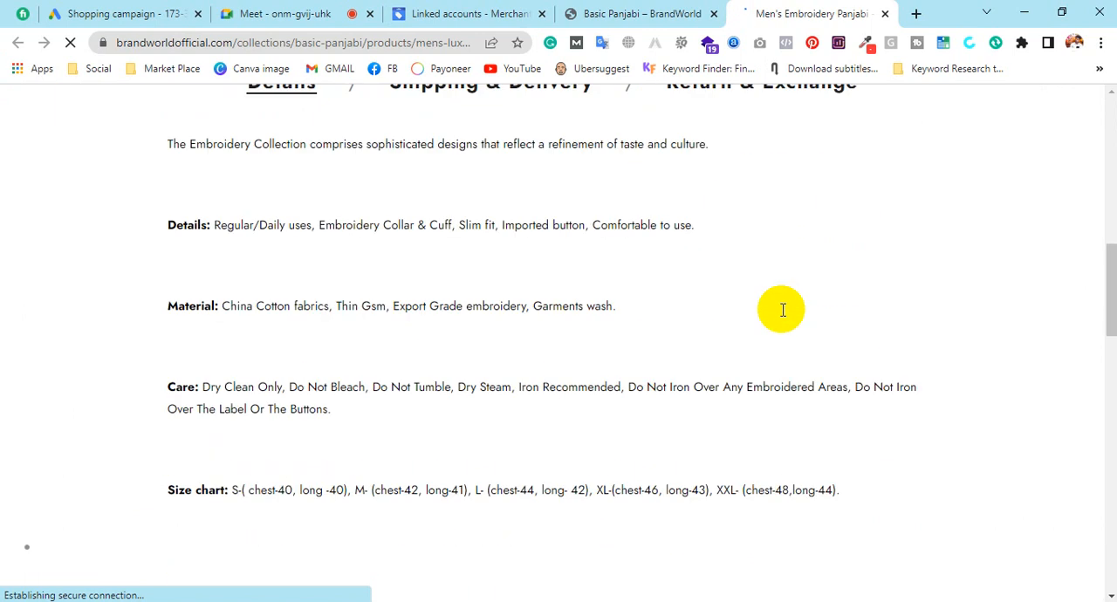
pyautogui.scroll(-7, 783, 310)
pyautogui.scroll(4, 783, 314)
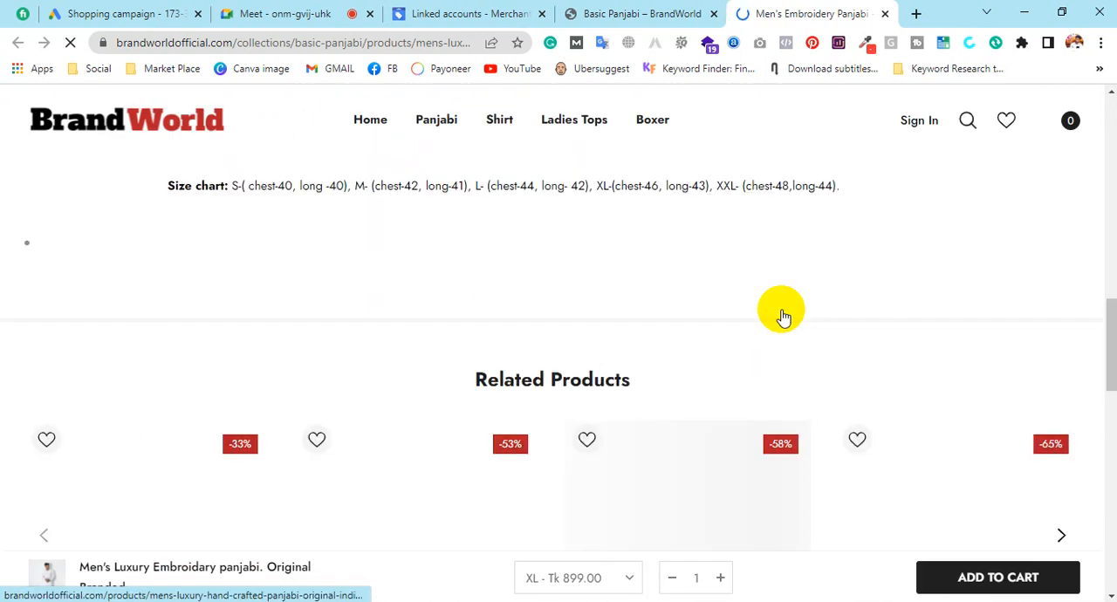
pyautogui.scroll(4, 783, 315)
# Glance at the linked Google Ads accounts in Merchant Center, and go back to the brand details on the white panjabi's product page
pyautogui.click(464, 13)
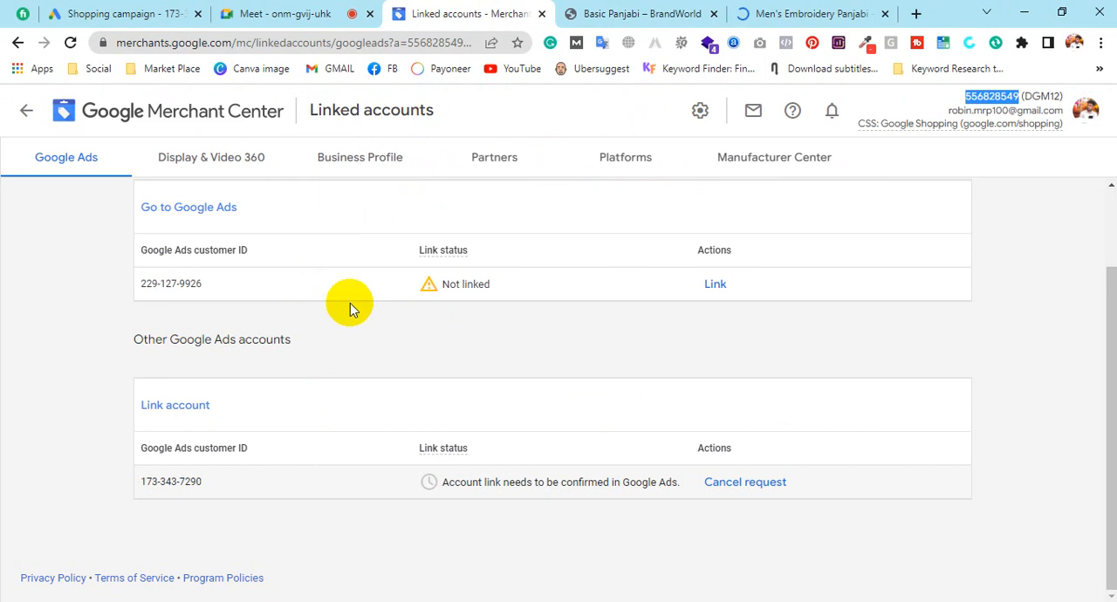
pyautogui.click(363, 357)
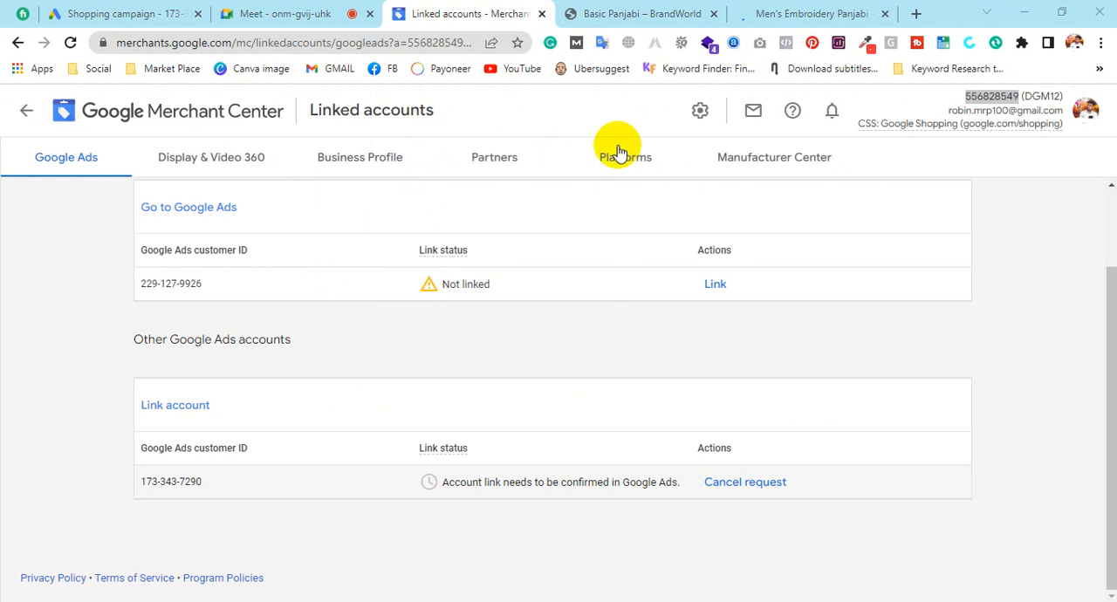
pyautogui.click(765, 8)
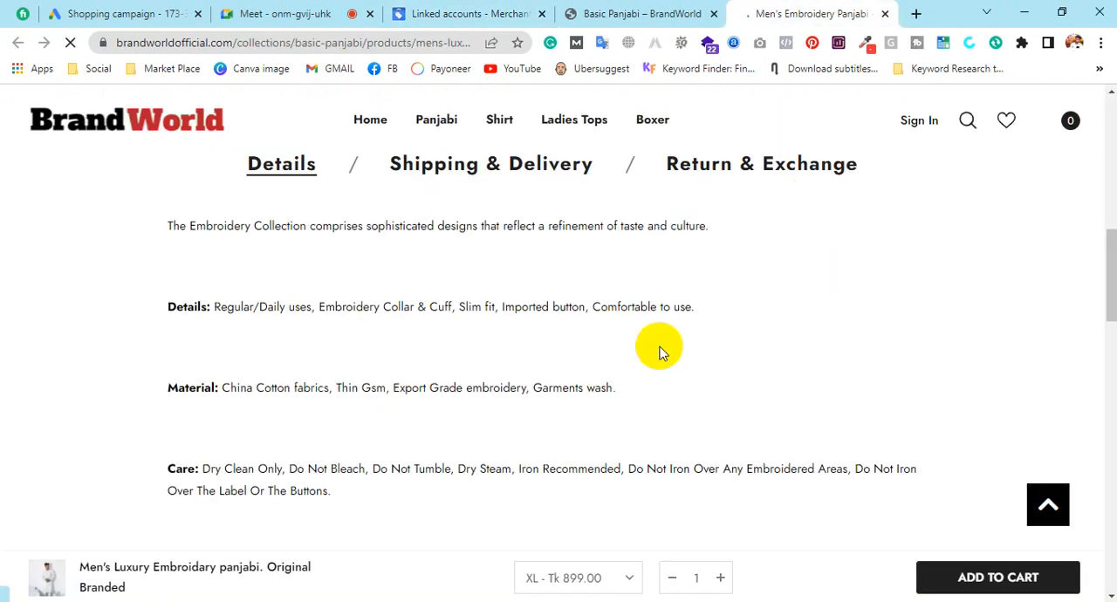
pyautogui.scroll(3, 611, 388)
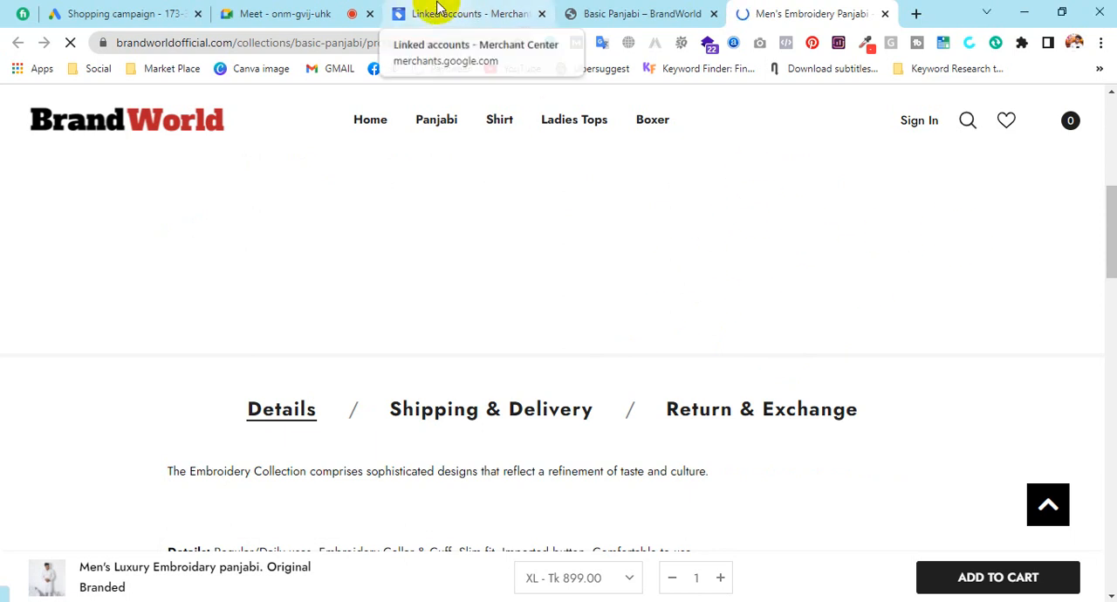
pyautogui.scroll(5, 599, 230)
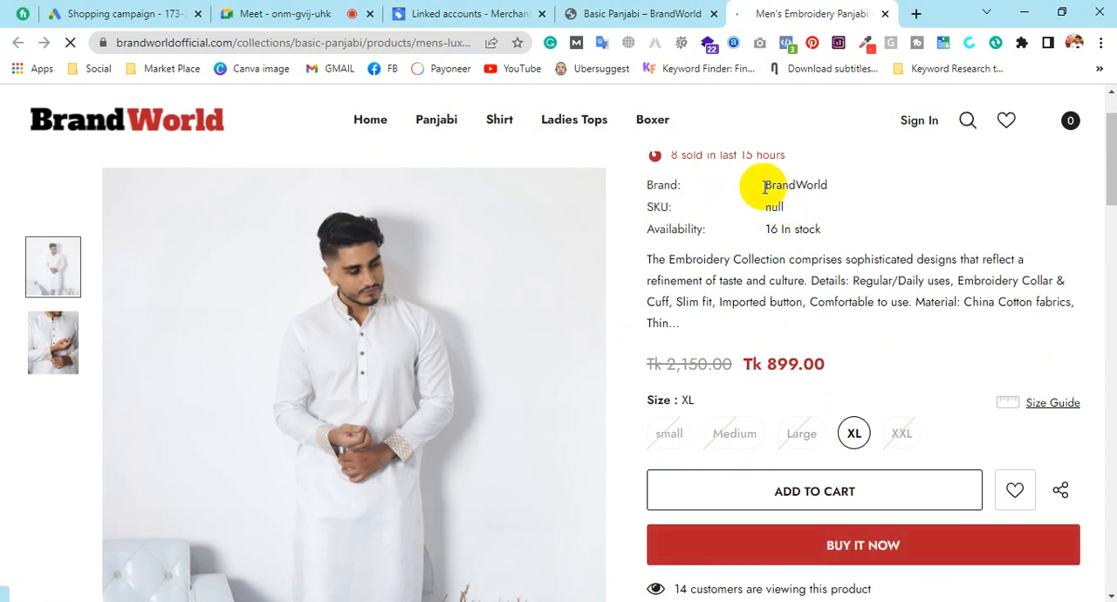
# Copy the brand name BrandWorld from the product page, and set the inventory filter's product attribute to Brand in Google Ads
pyautogui.moveTo(772, 184); pyautogui.dragTo(825, 183)
pyautogui.hotkey('ctrl', 'c')
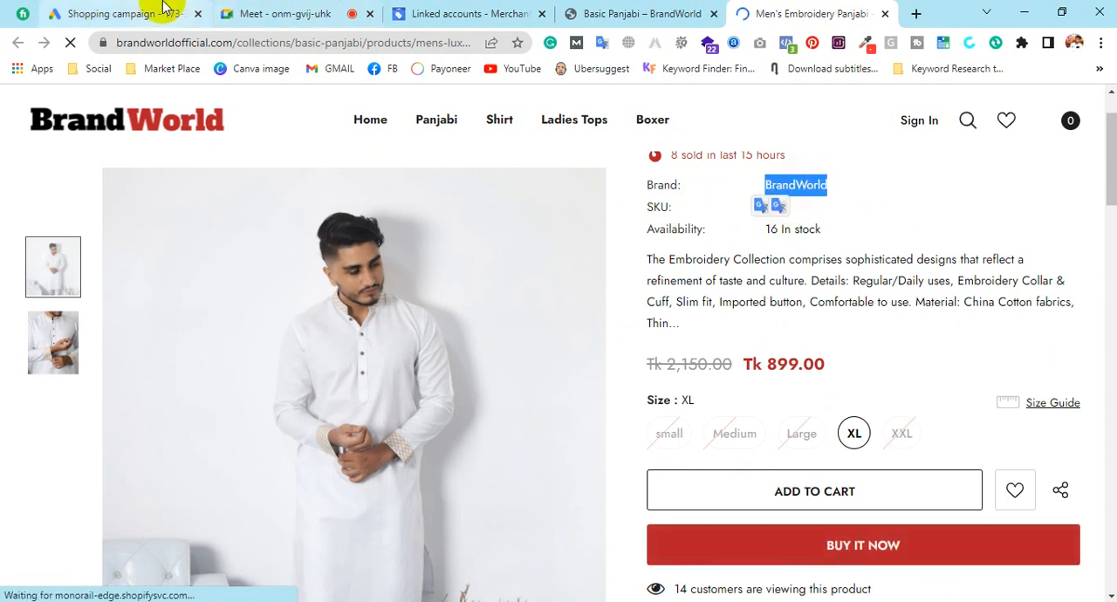
pyautogui.click(144, 10)
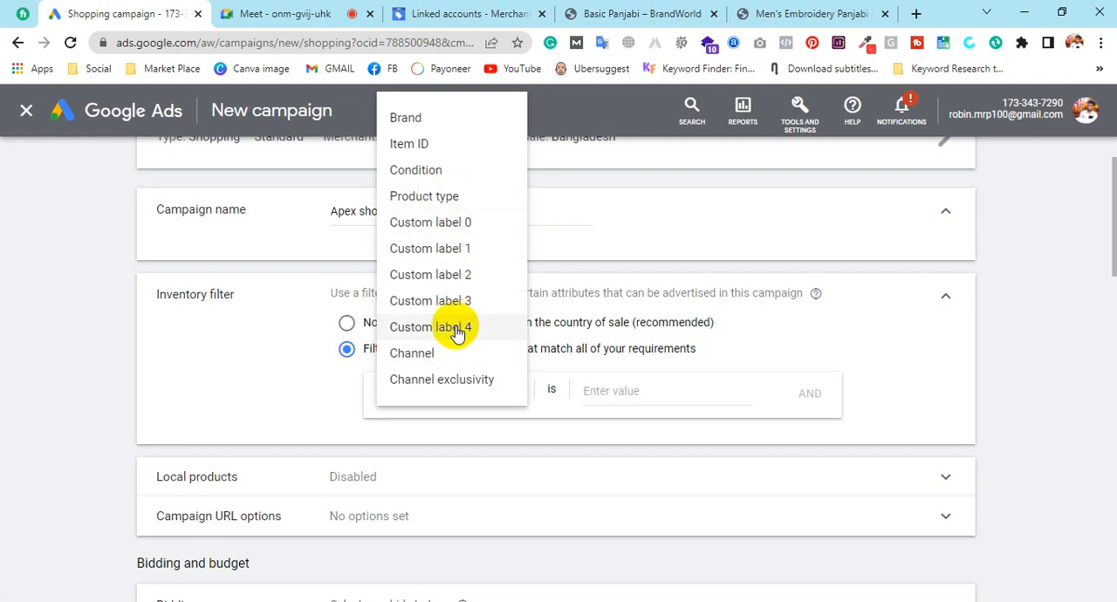
pyautogui.click(419, 119)
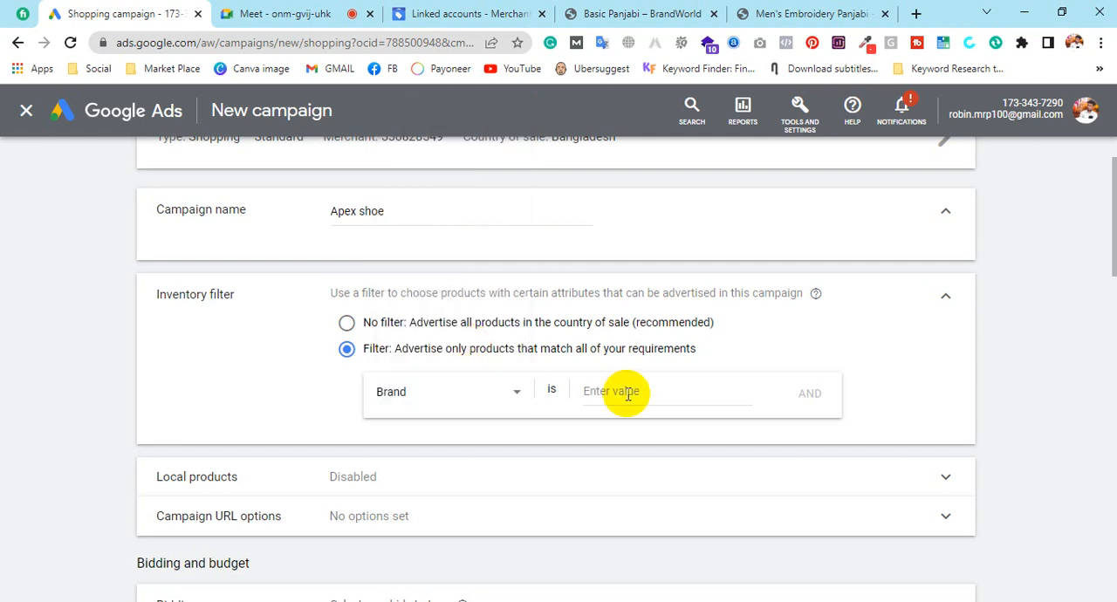
pyautogui.click(557, 388)
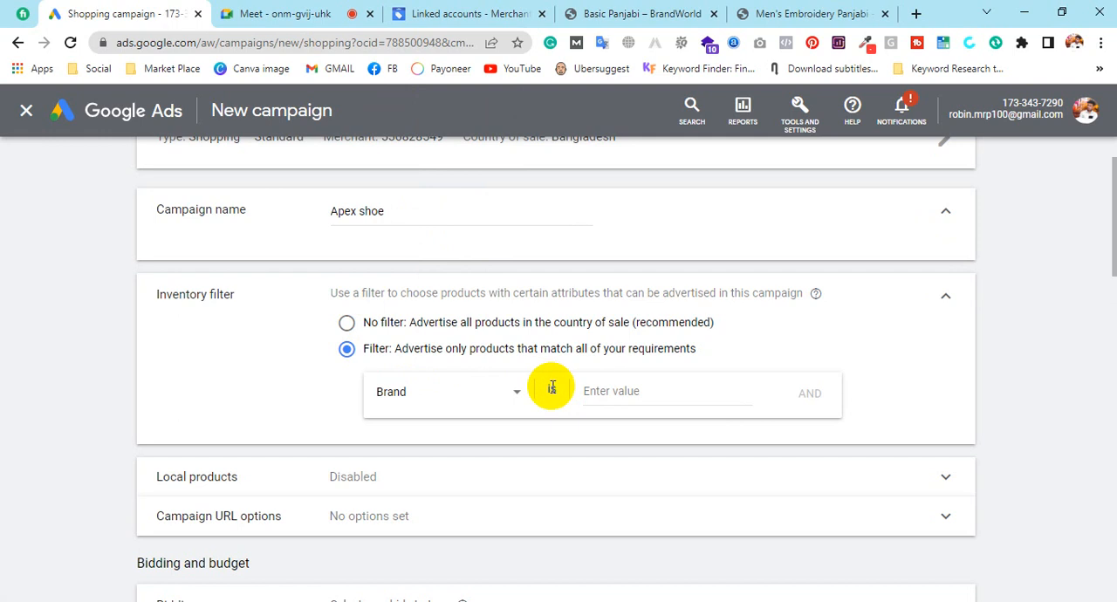
# Set the value of the inventory filter's Brand condition to BrandWorld, matching the brand name on the product page
pyautogui.click(611, 391)
pyautogui.click(769, 11)
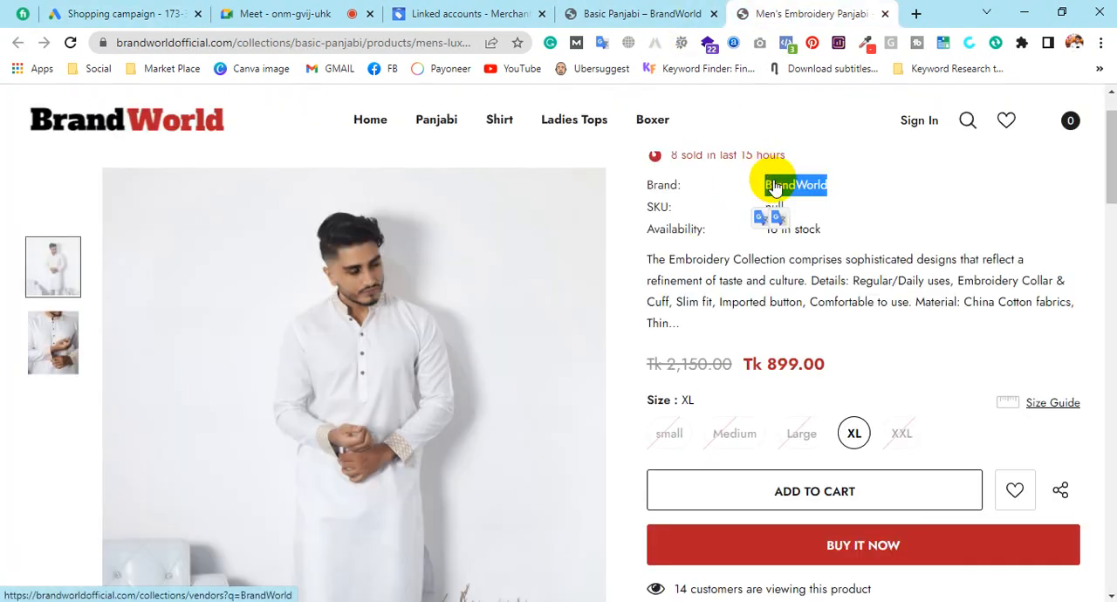
pyautogui.click(140, 13)
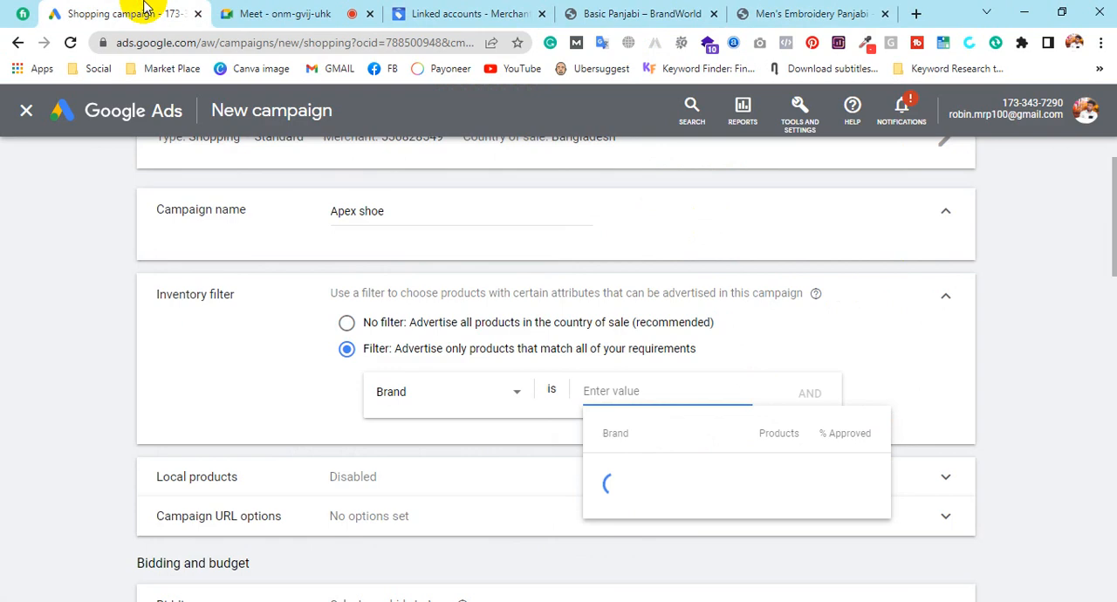
pyautogui.click(636, 391)
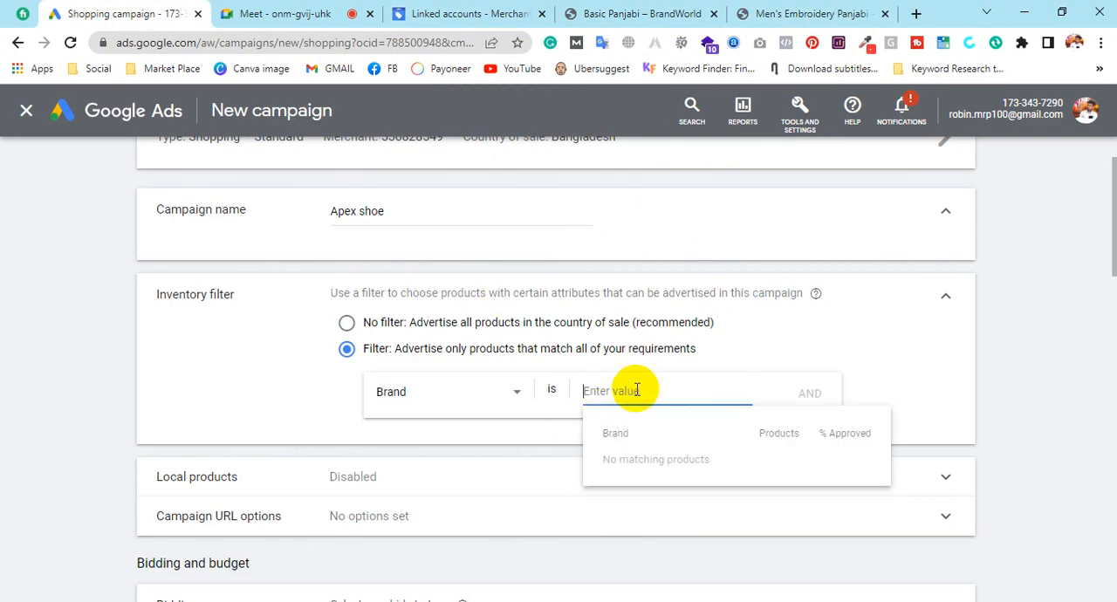
pyautogui.hotkey('ctrl', 'v')
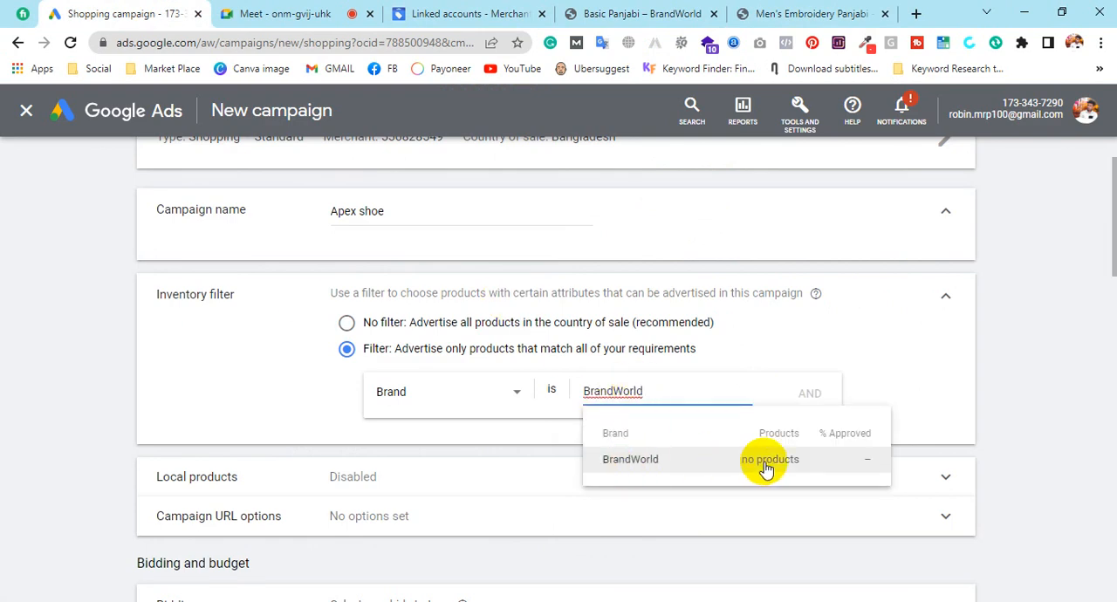
pyautogui.click(635, 465)
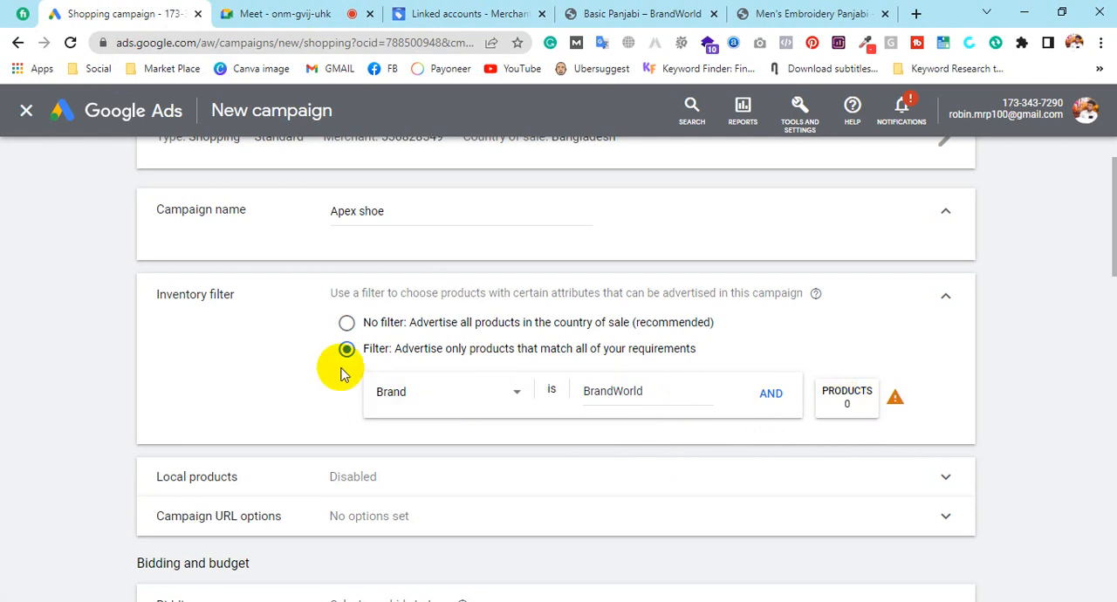
# Add a second condition to the inventory filter with the attribute Custom label 0, and look up its available values
pyautogui.click(763, 392)
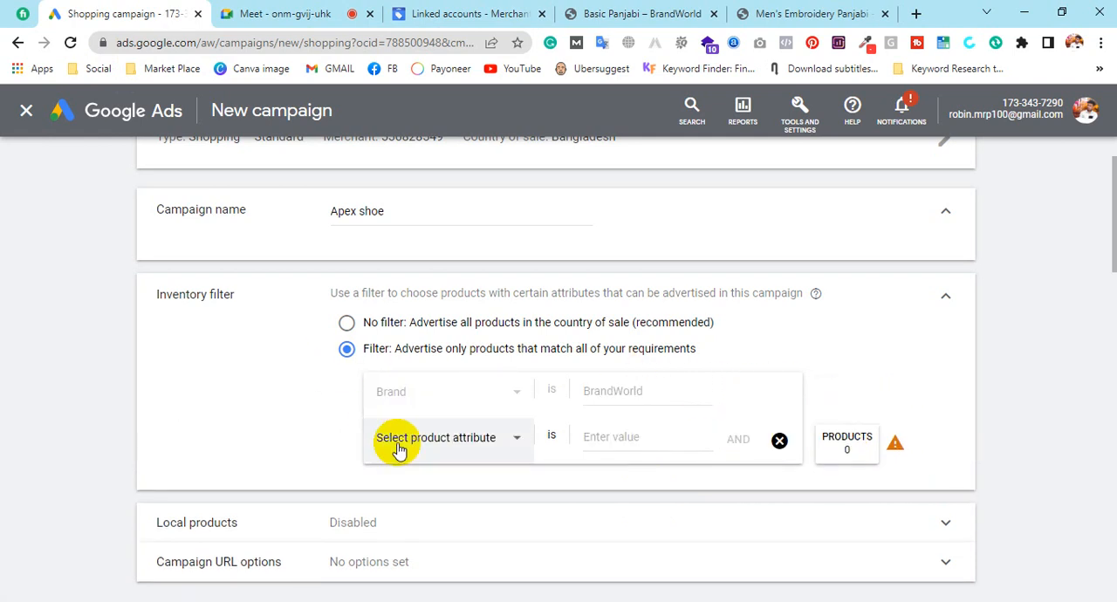
pyautogui.click(458, 439)
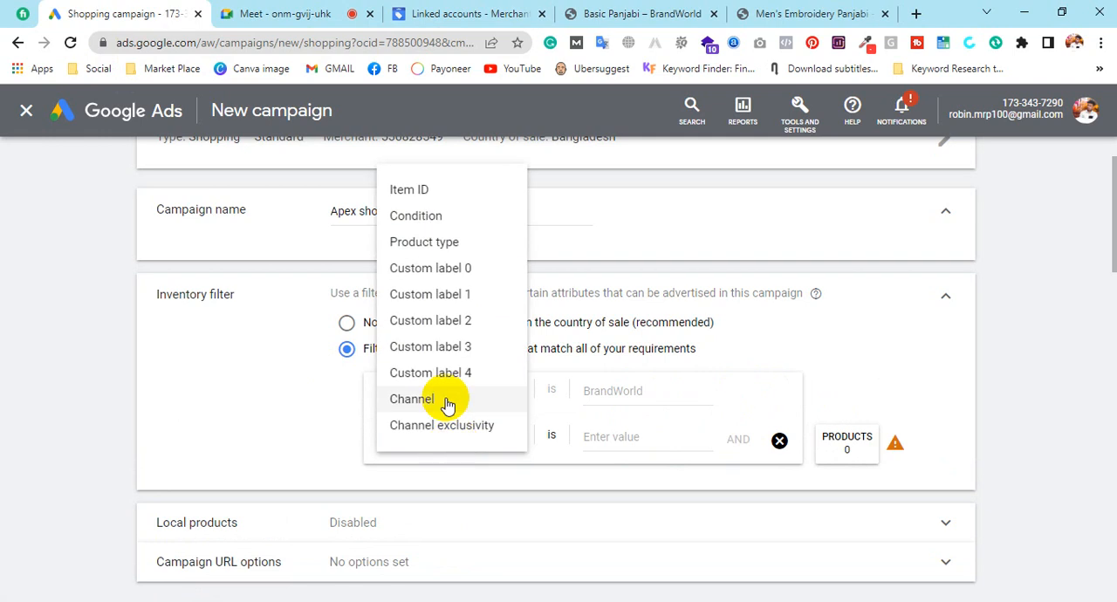
pyautogui.click(454, 297)
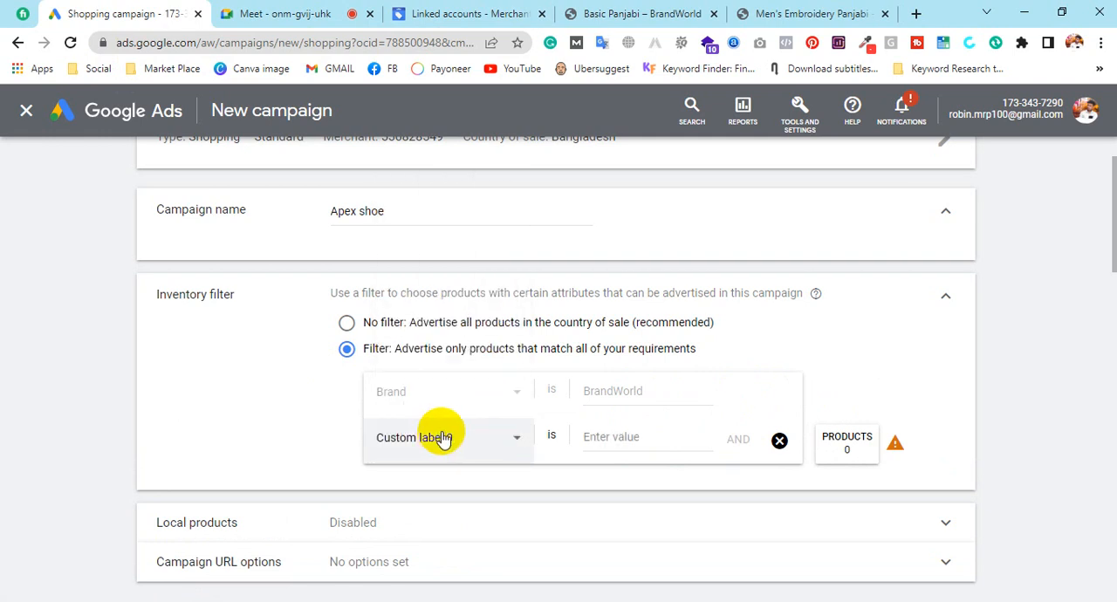
pyautogui.click(611, 439)
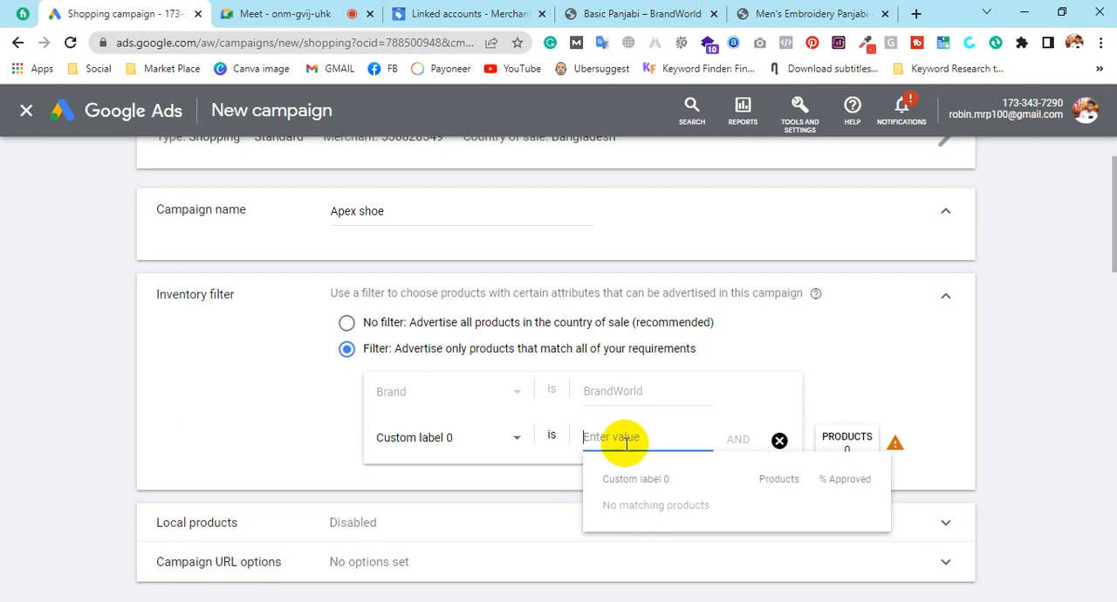
# Try Custom label 4, Channel and Channel exclusivity as the attribute of the inventory filter's second condition
pyautogui.click(489, 439)
pyautogui.click(446, 371)
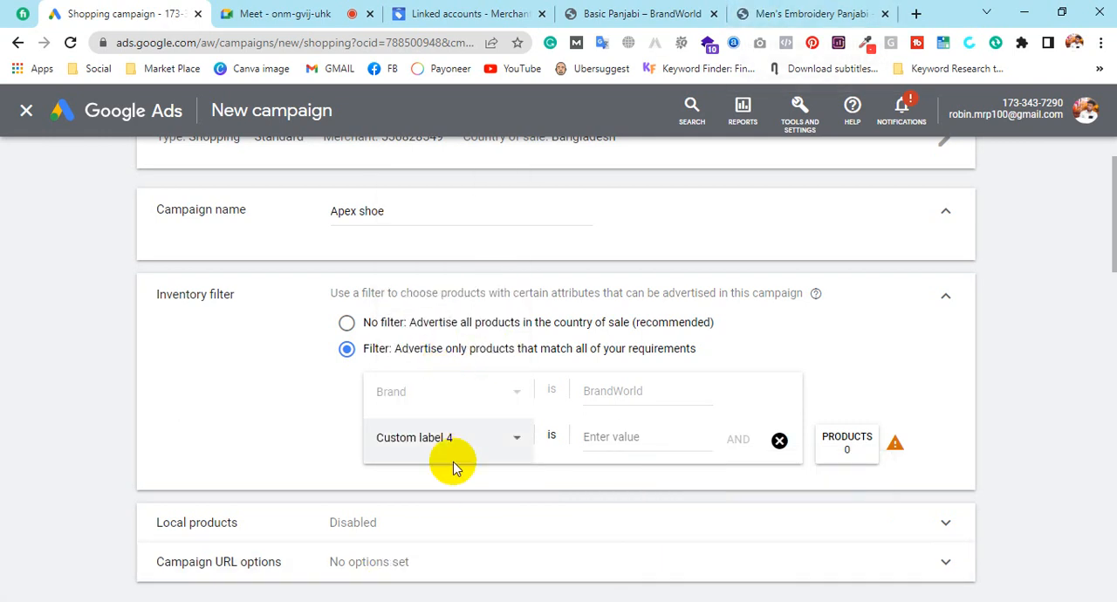
pyautogui.click(481, 438)
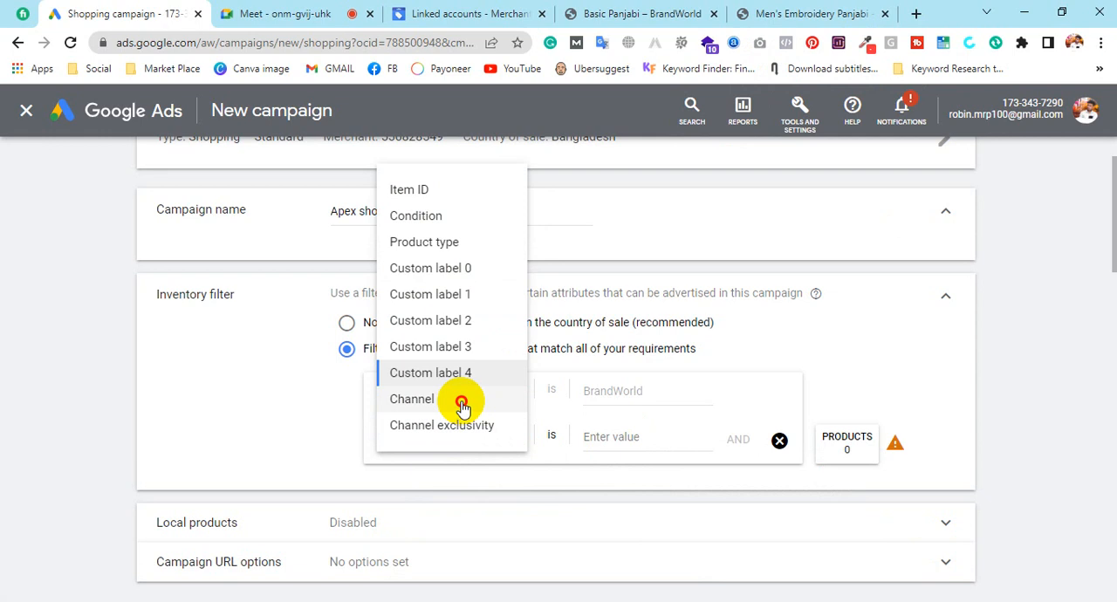
pyautogui.click(454, 399)
pyautogui.click(484, 455)
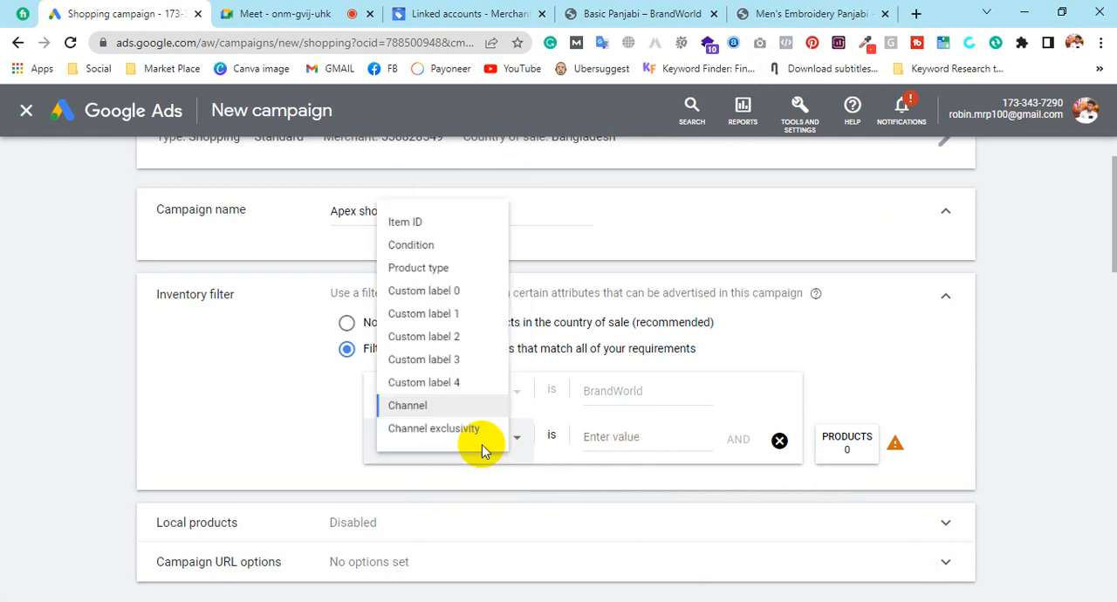
pyautogui.click(449, 430)
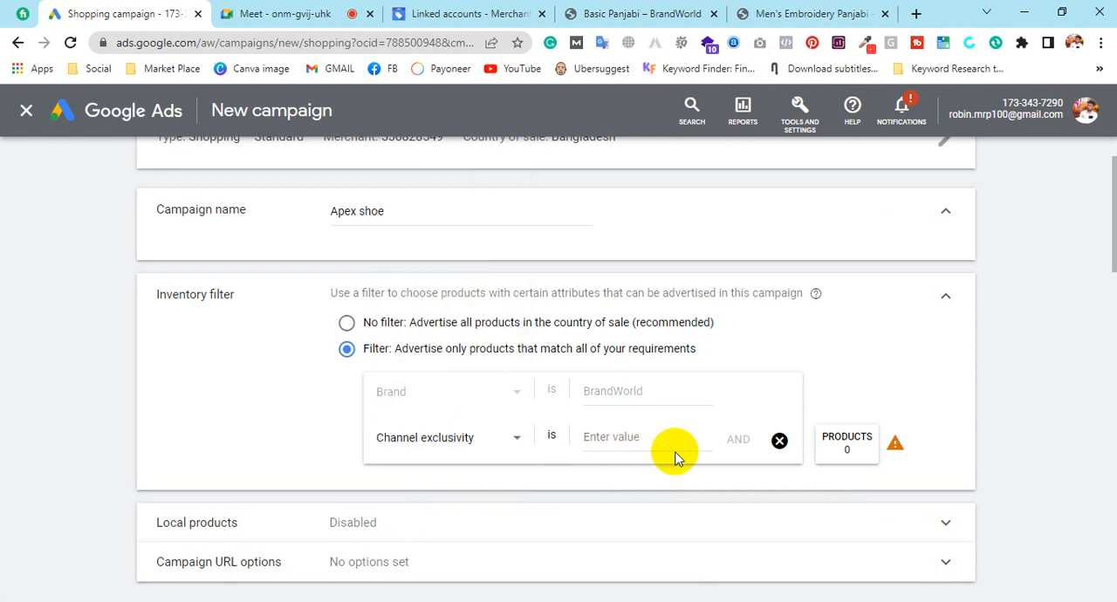
# Look up the values for the Product type attribute in the second filter condition, and switch the attribute to Condition
pyautogui.click(501, 442)
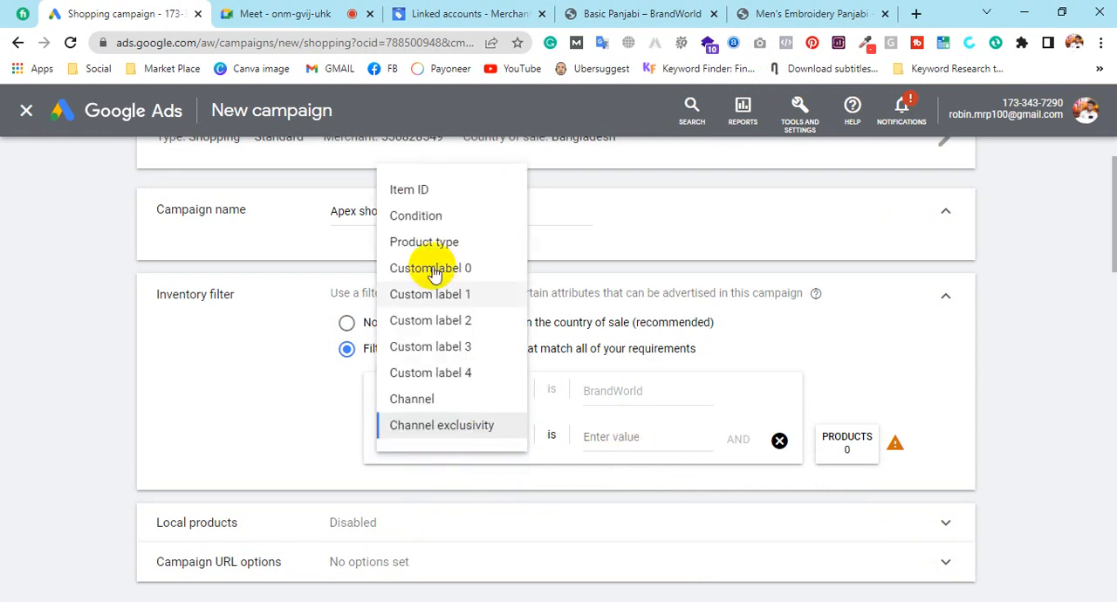
pyautogui.click(424, 243)
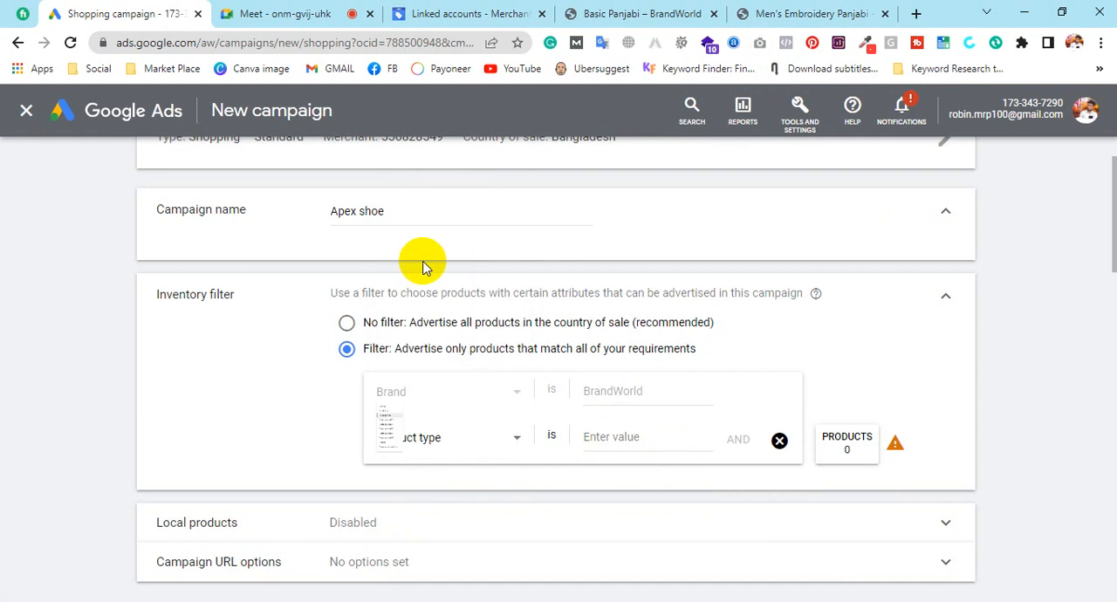
pyautogui.click(656, 437)
pyautogui.click(477, 445)
pyautogui.click(484, 216)
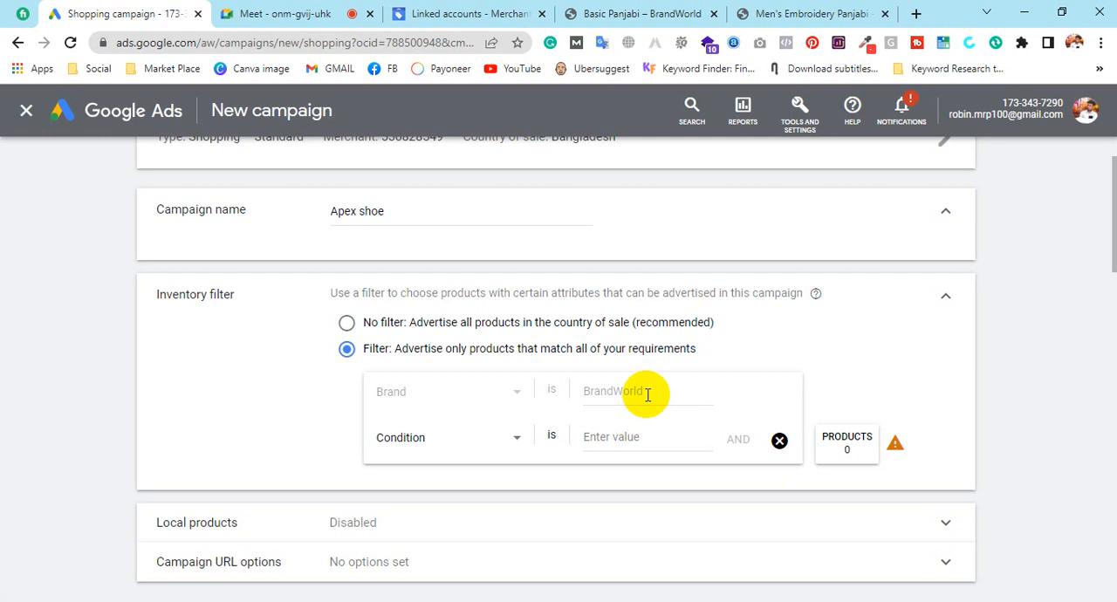
# Highlight the Brand condition's value, and check the linked Google Ads accounts in Merchant Center before returning to the campaign in Google Ads
pyautogui.doubleClick(648, 395)
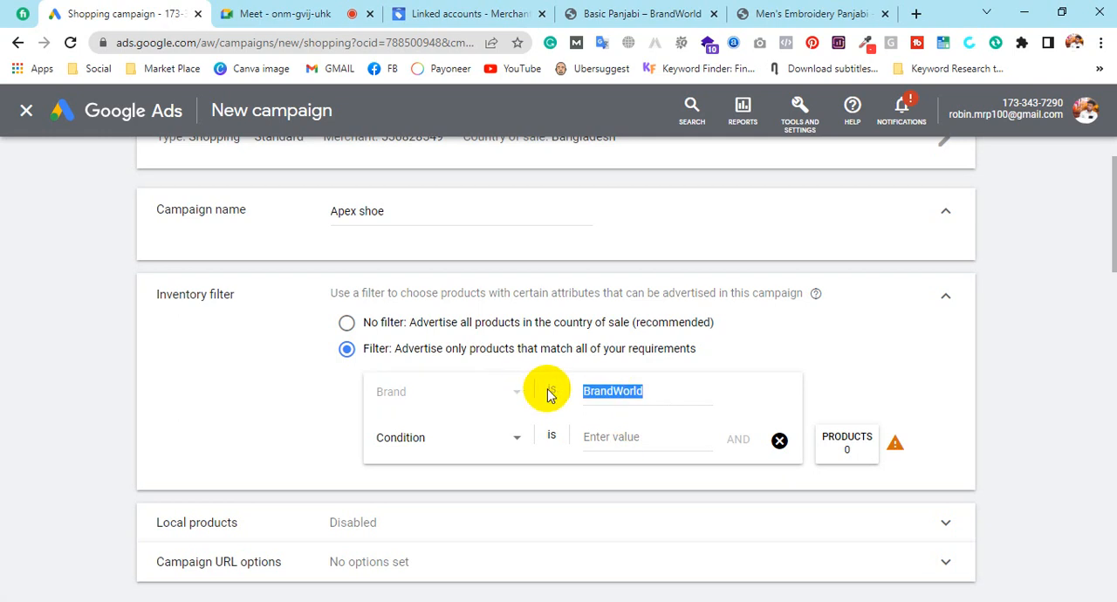
pyautogui.click(499, 13)
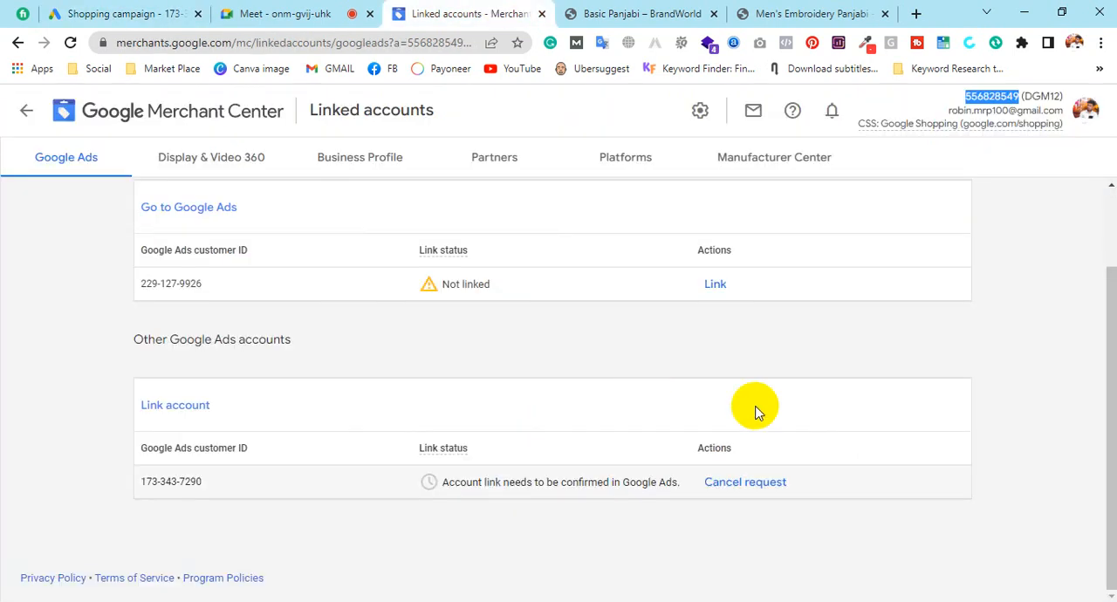
pyautogui.click(131, 13)
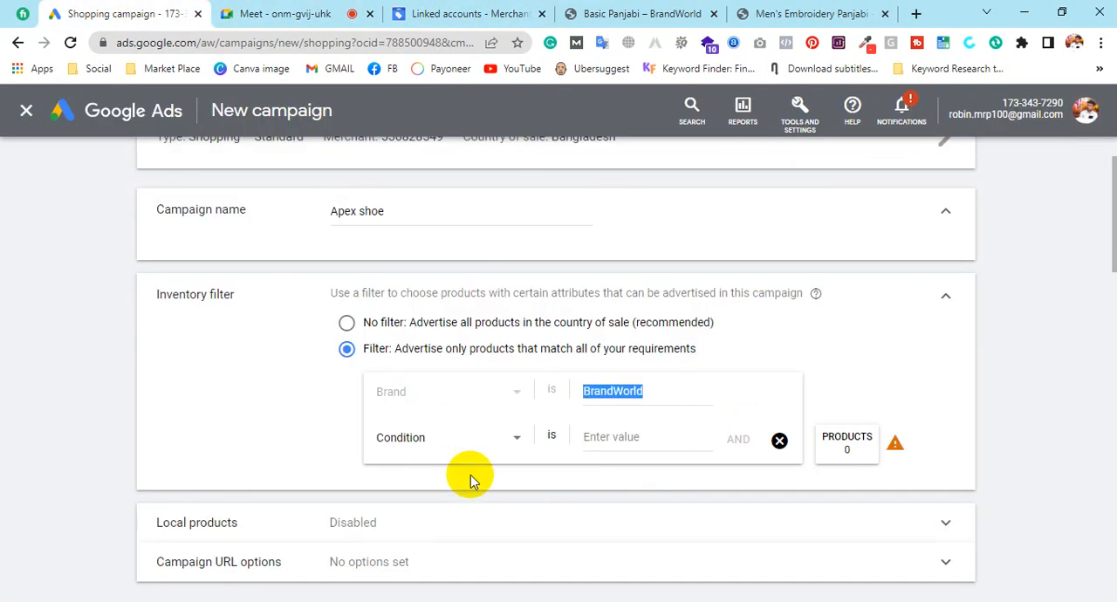
pyautogui.click(744, 367)
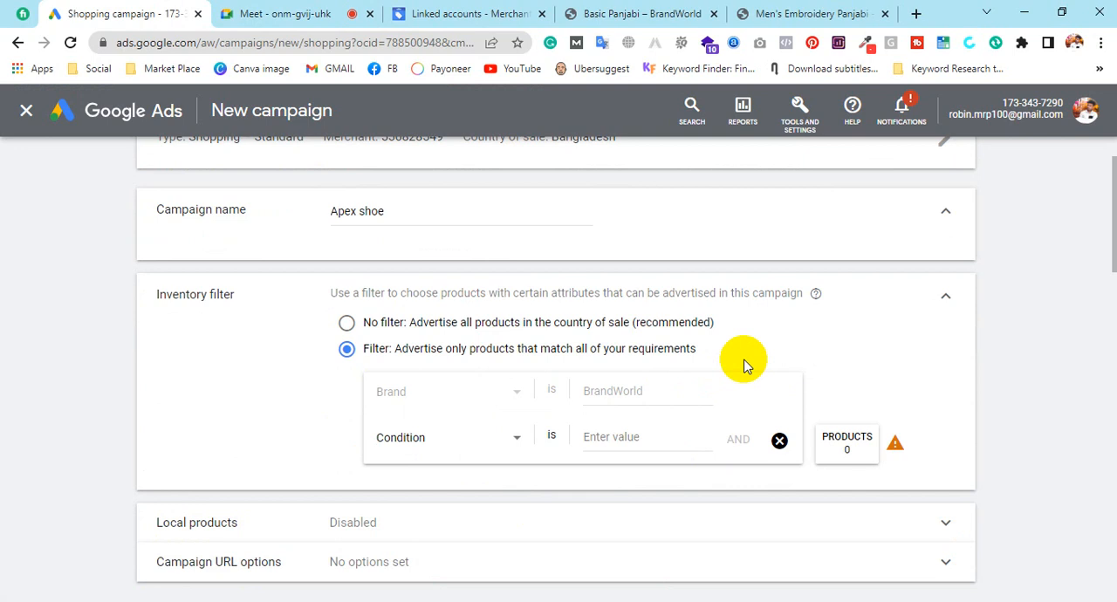
pyautogui.click(471, 13)
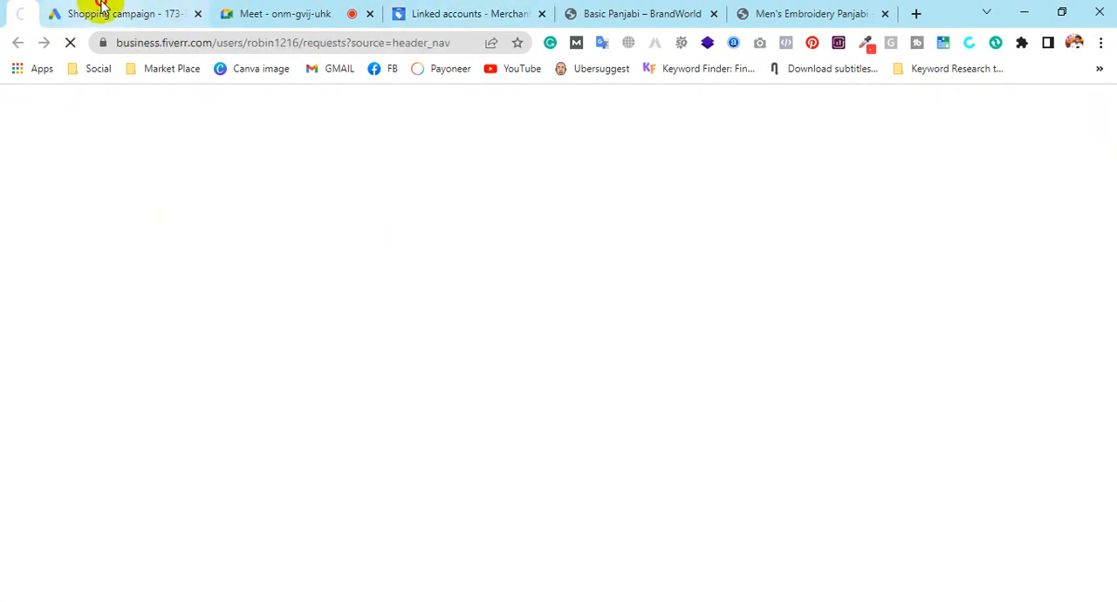
pyautogui.click(100, 10)
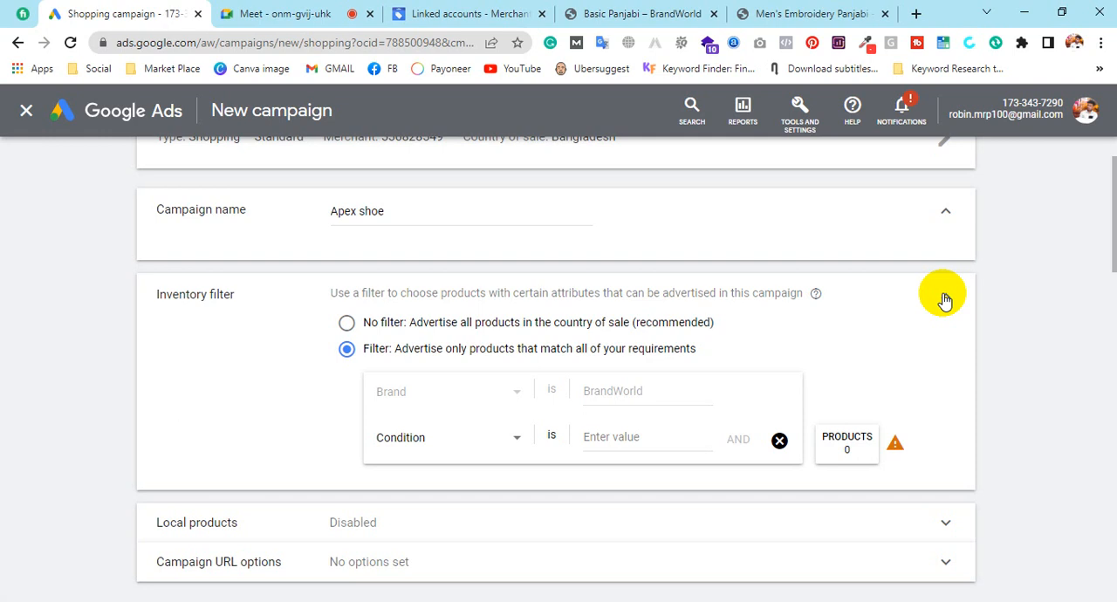
# Set the inventory filter to No filter, advertising all products in the country of sale, and enable ads for products sold in local stores
pyautogui.click(644, 332)
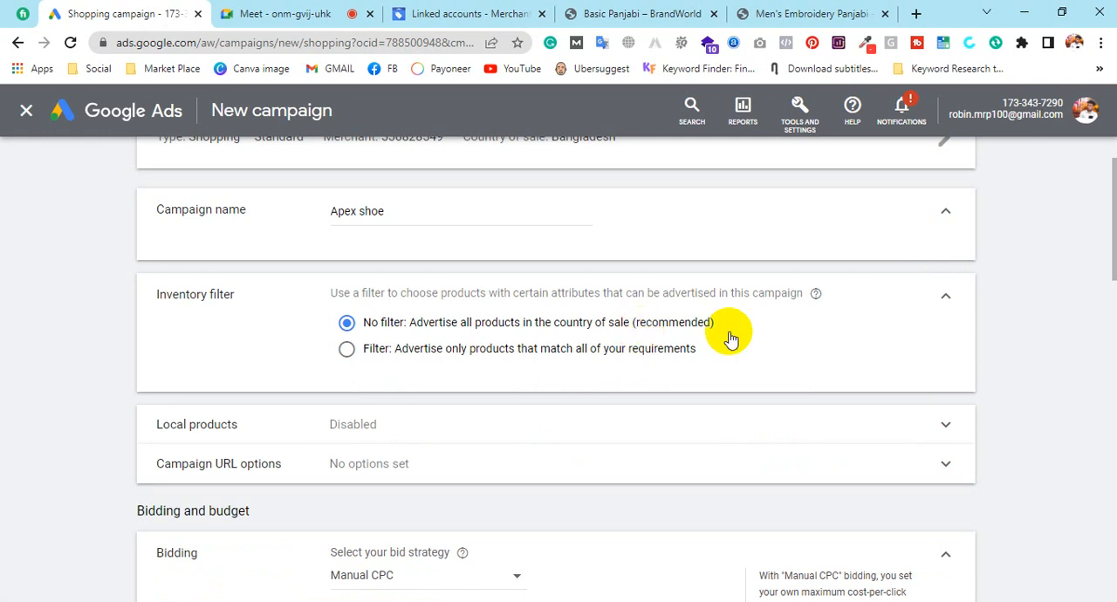
pyautogui.click(939, 298)
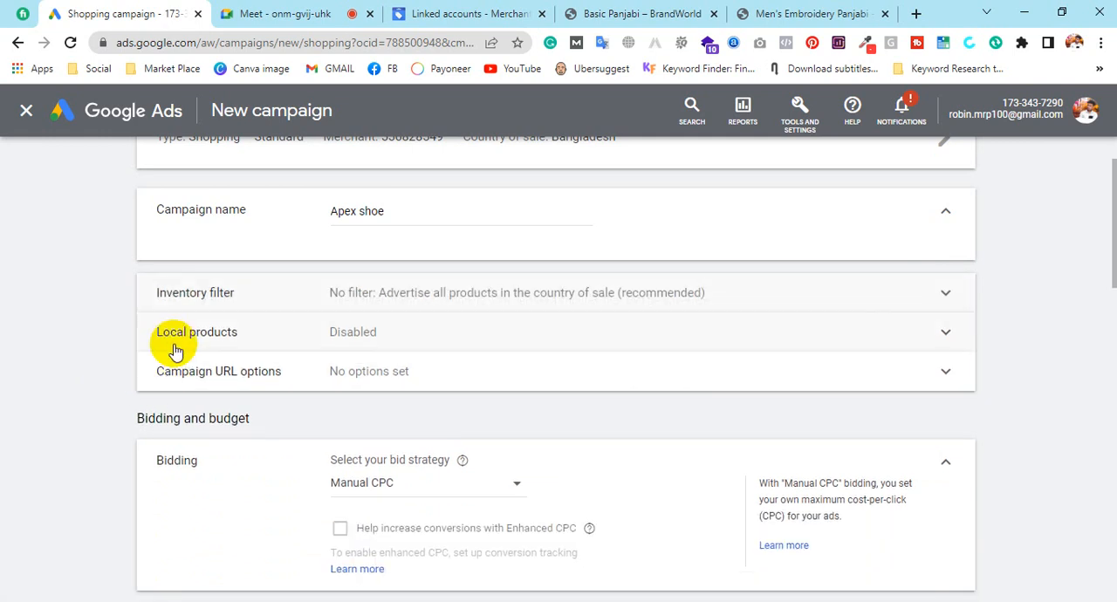
pyautogui.click(356, 335)
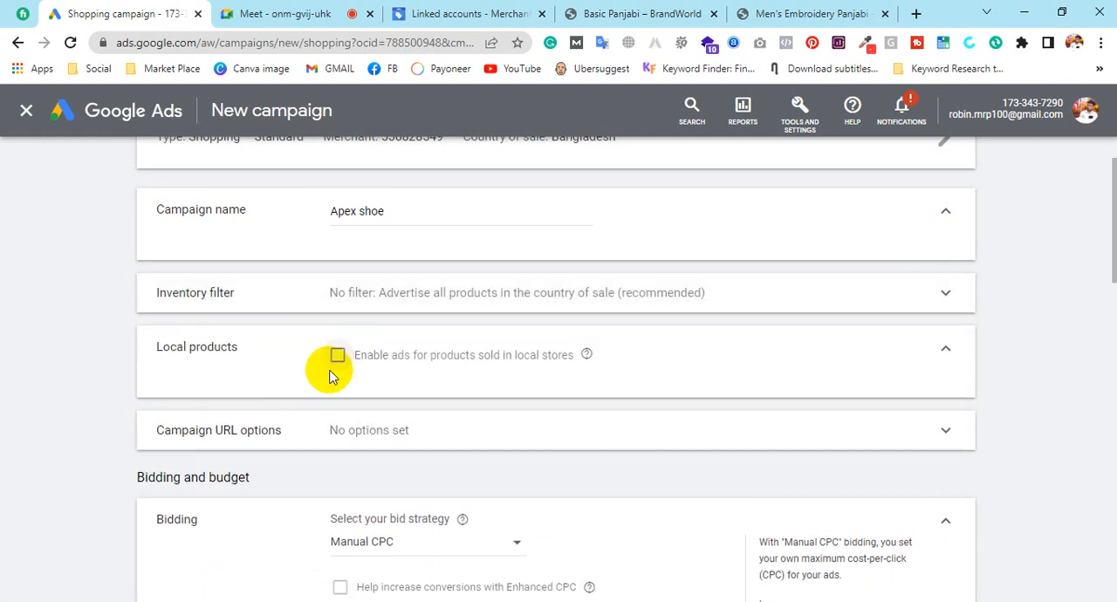
pyautogui.click(337, 358)
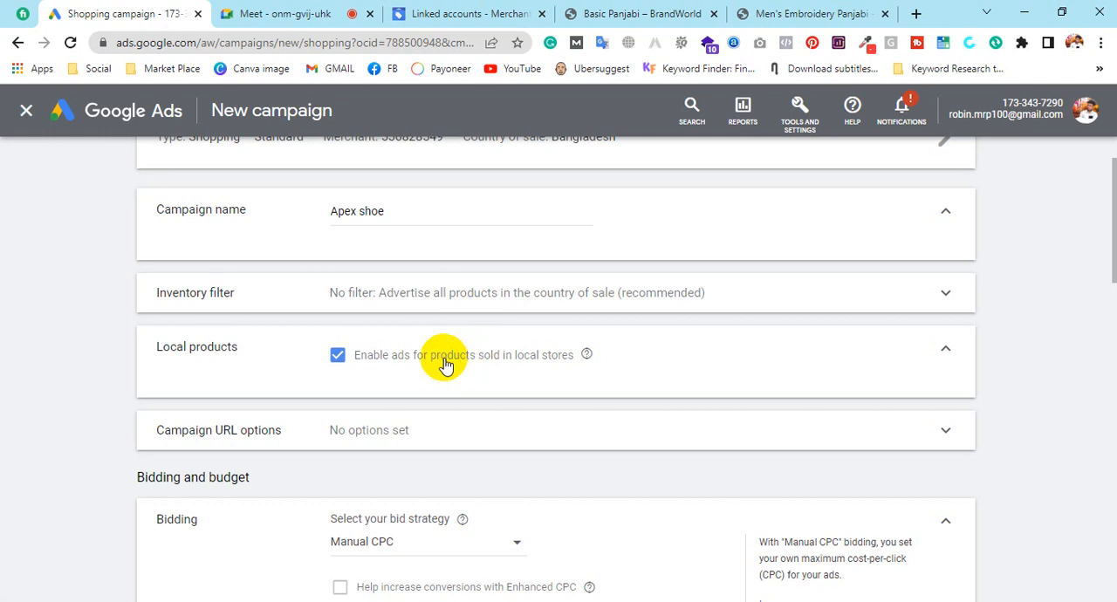
# Look over the Campaign URL options, including the tracking template and custom parameters, and collapse the section without entering anything
pyautogui.click(439, 432)
pyautogui.scroll(-1, 445, 419)
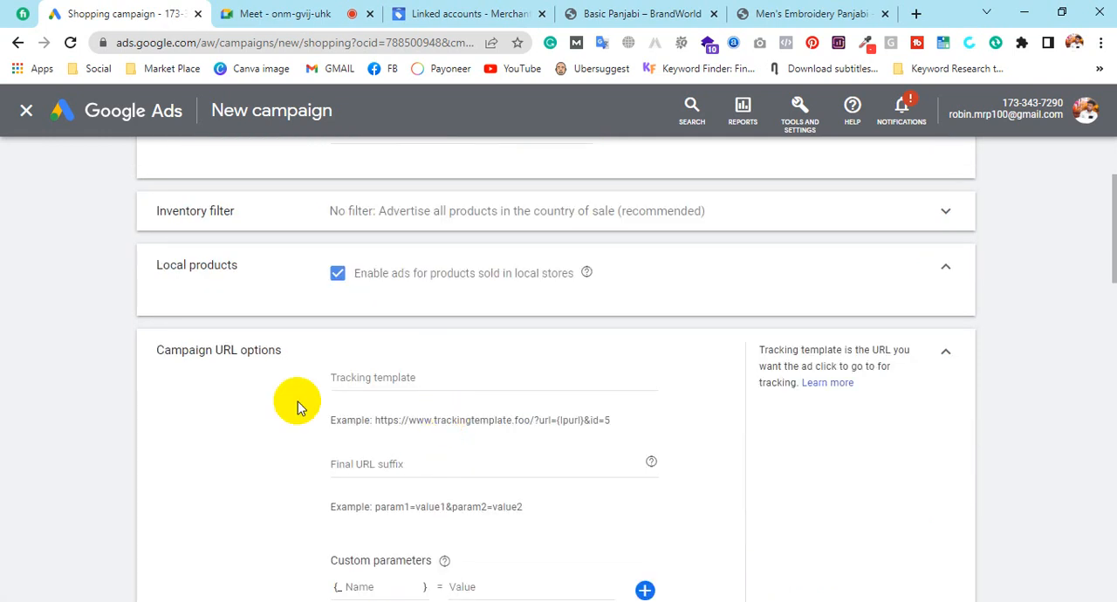
pyautogui.click(947, 354)
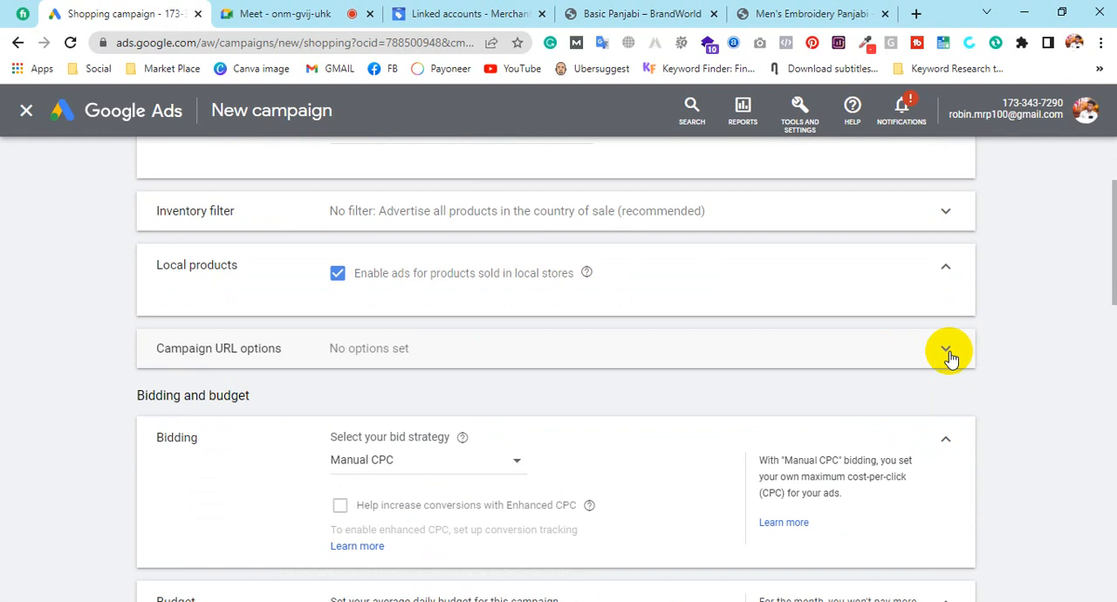
# Read the descriptions of the available bid strategies, and choose Manual CPC
pyautogui.scroll(-2, 623, 414)
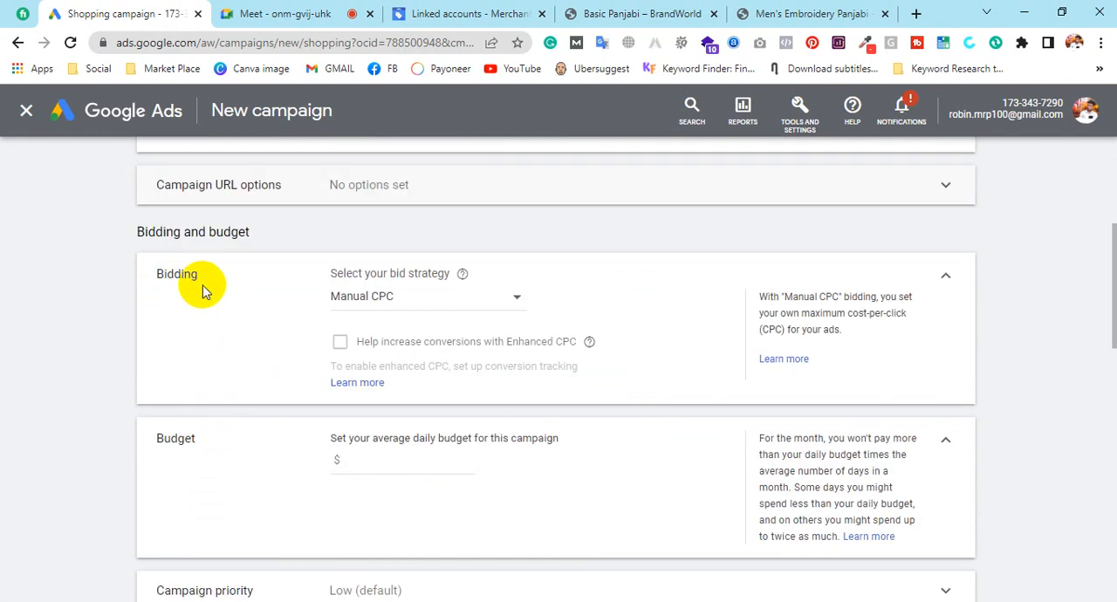
pyautogui.click(449, 299)
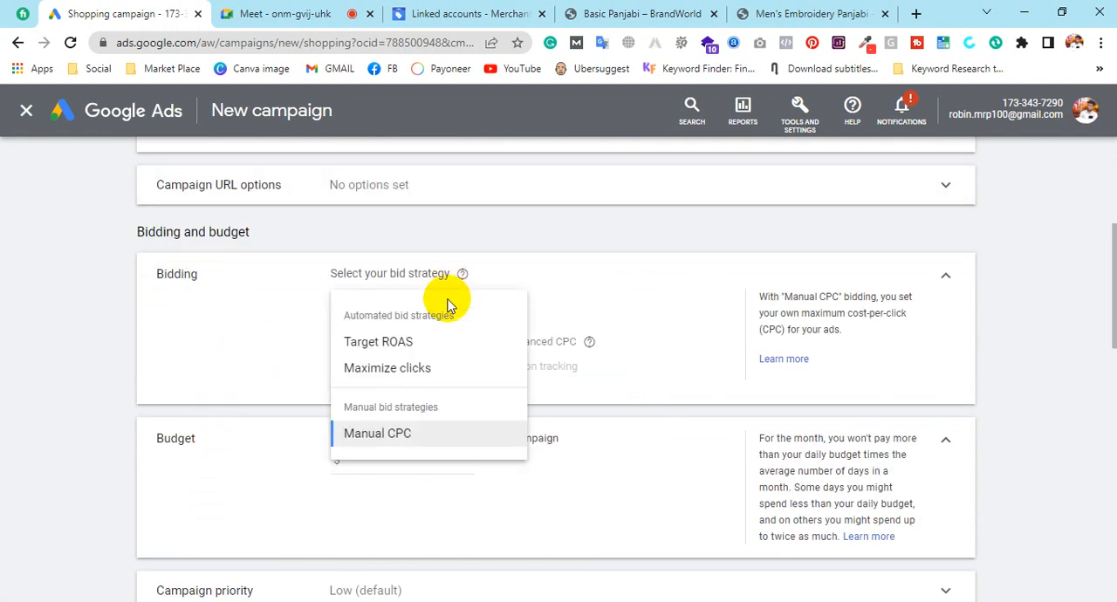
pyautogui.moveTo(394, 352)
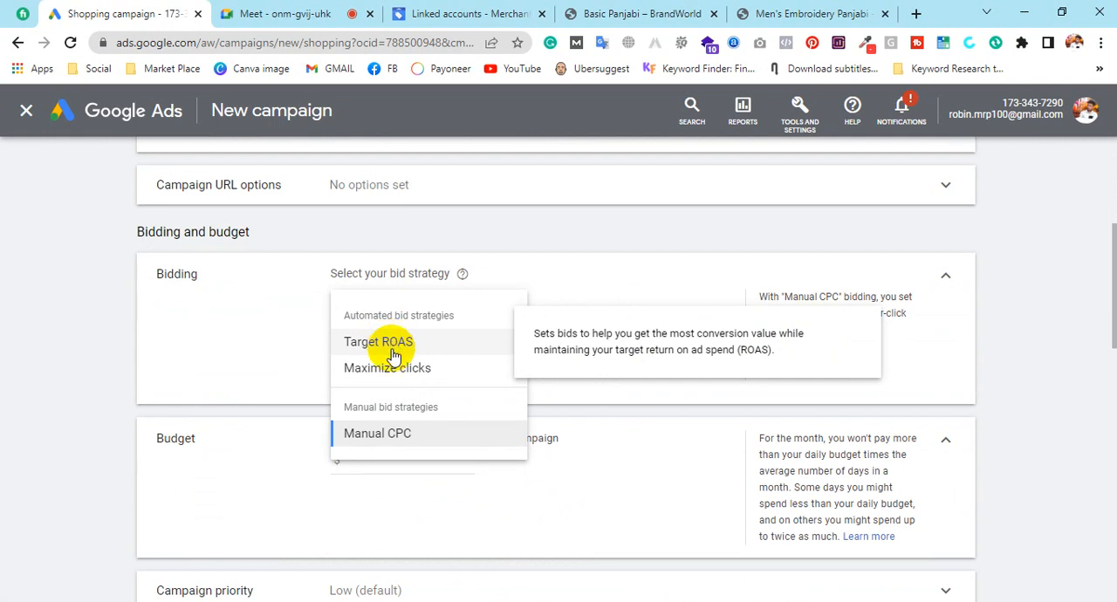
pyautogui.moveTo(367, 374)
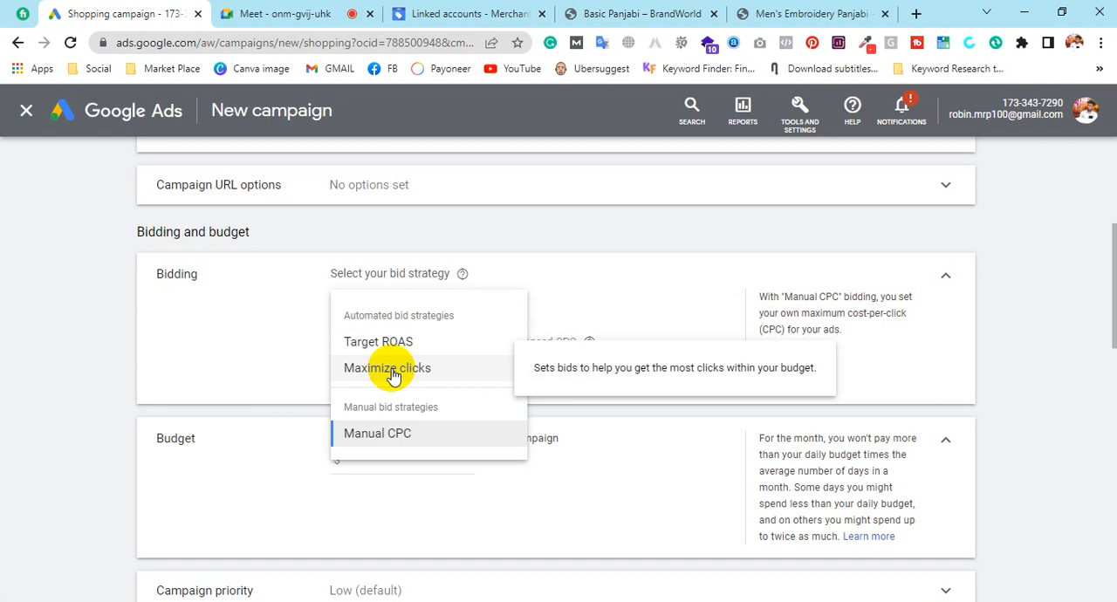
pyautogui.click(378, 435)
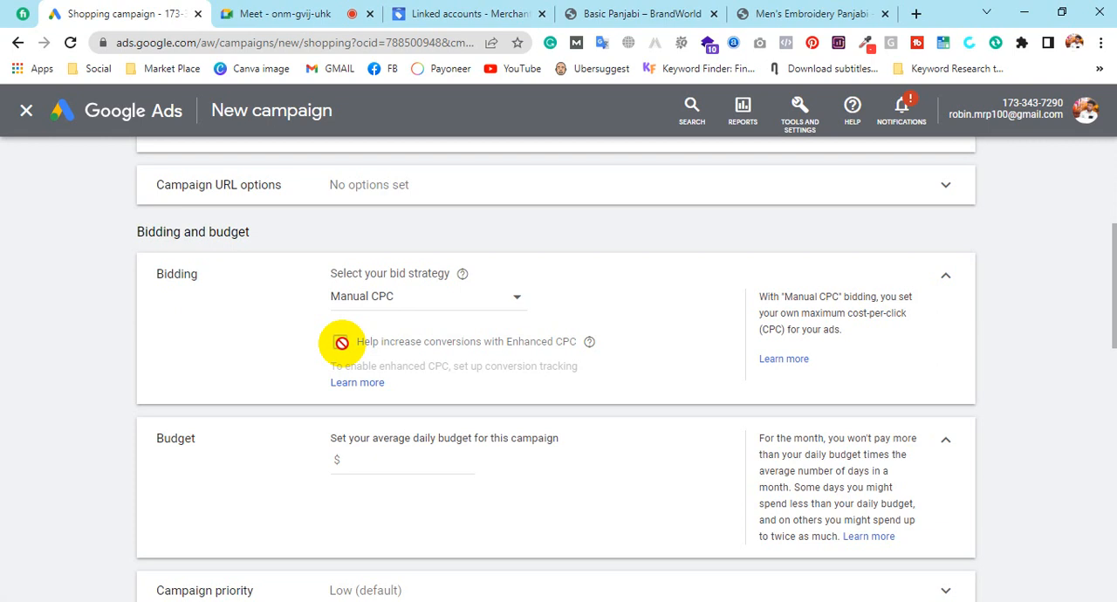
# Try Target ROAS as the campaign's bid strategy
pyautogui.moveTo(331, 297); pyautogui.dragTo(385, 295)
pyautogui.click(430, 304)
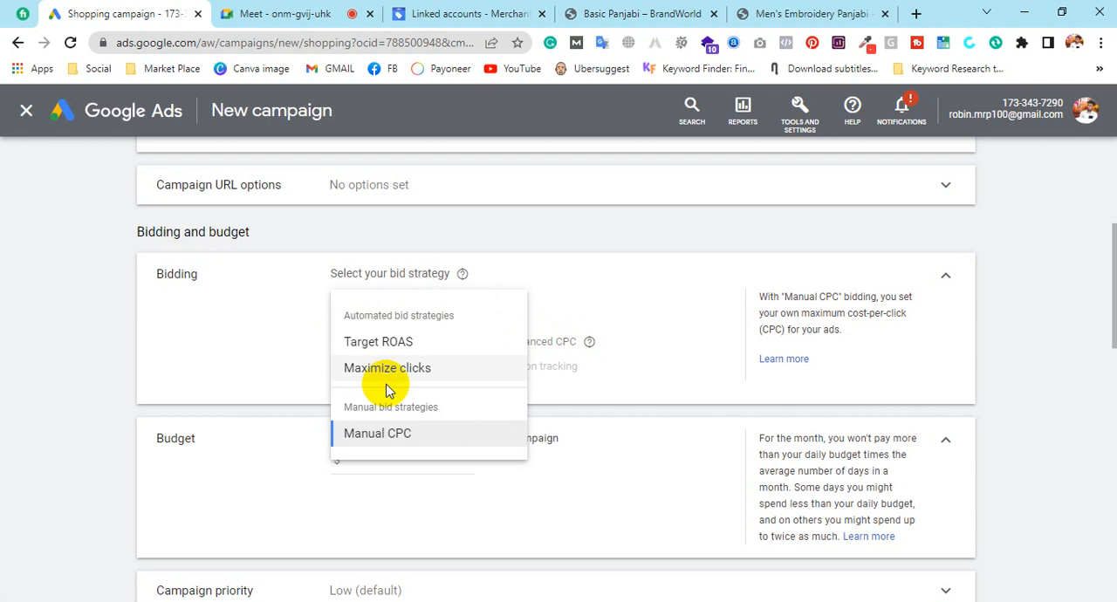
pyautogui.click(363, 345)
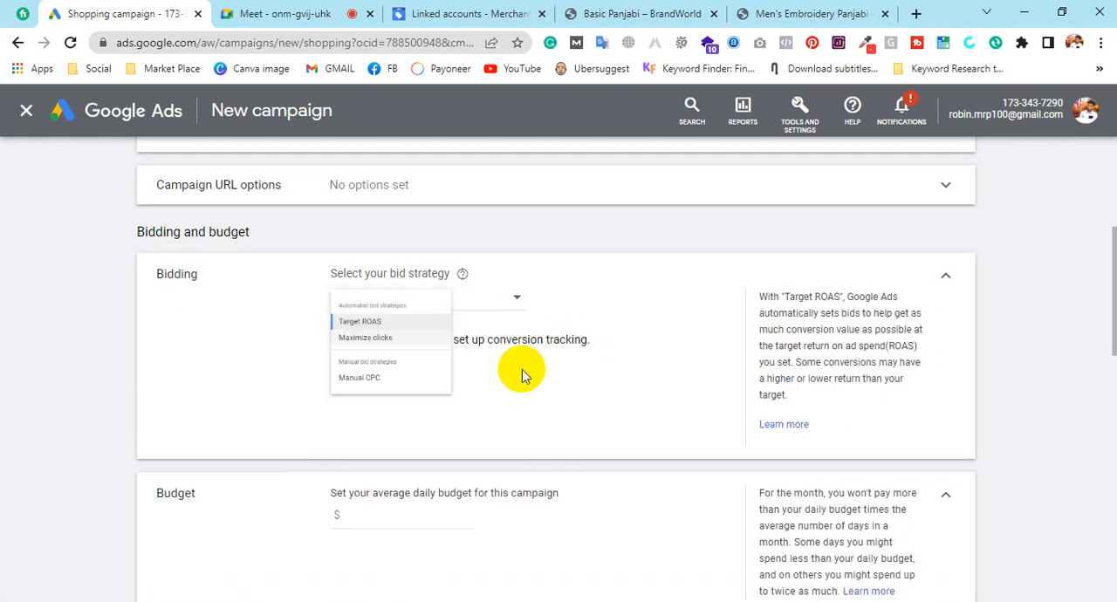
# Try the Maximize clicks bid strategy with a maximum cost per click bid limit enabled, and return to Manual CPC
pyautogui.click(452, 301)
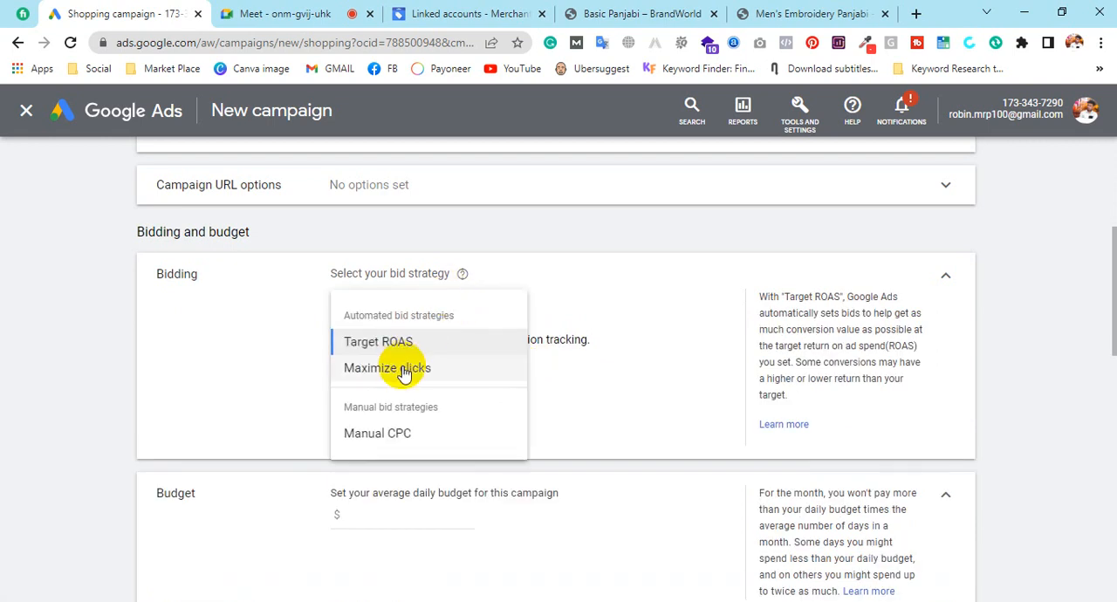
pyautogui.click(405, 366)
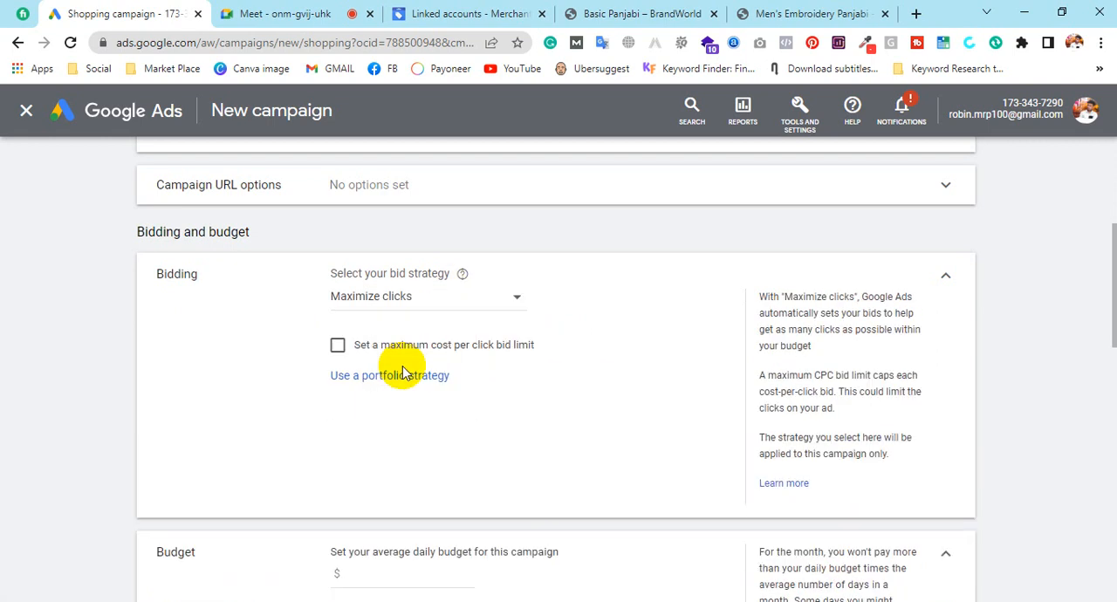
pyautogui.click(337, 344)
pyautogui.click(388, 393)
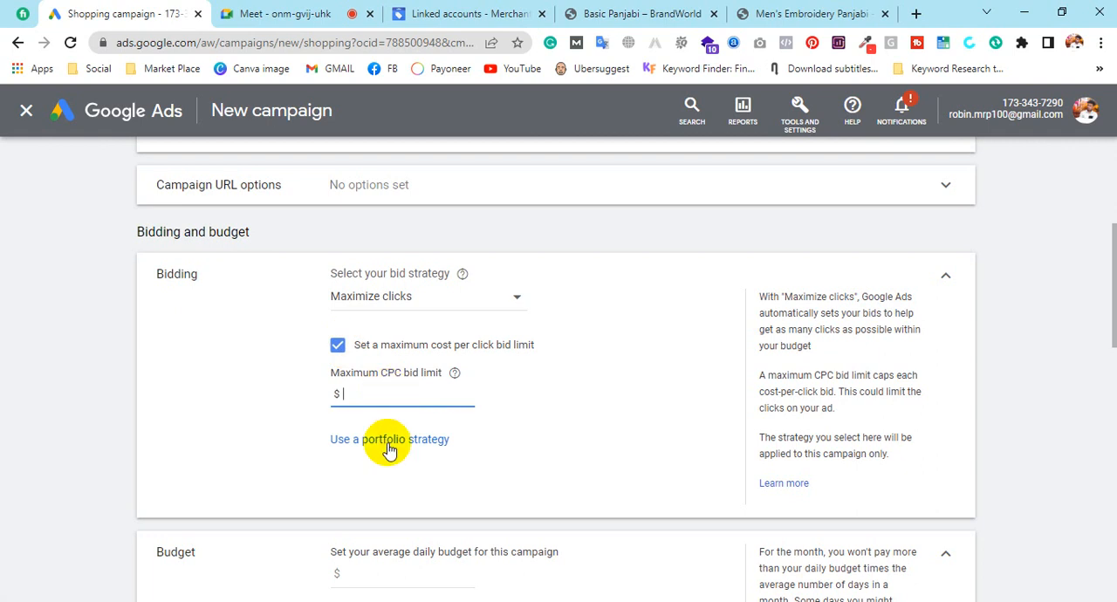
pyautogui.click(381, 301)
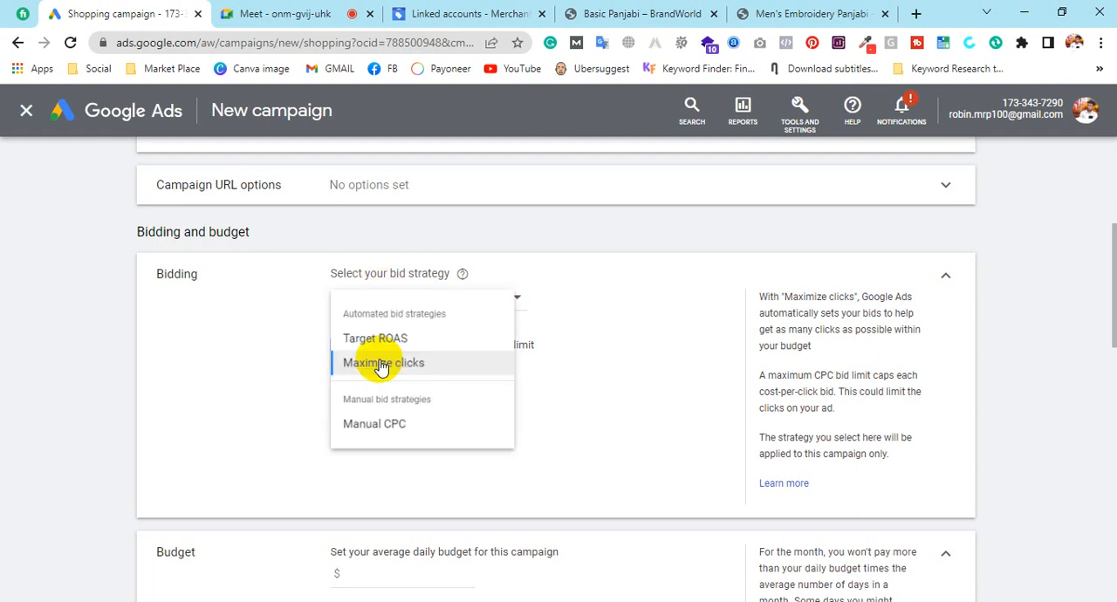
pyautogui.click(376, 437)
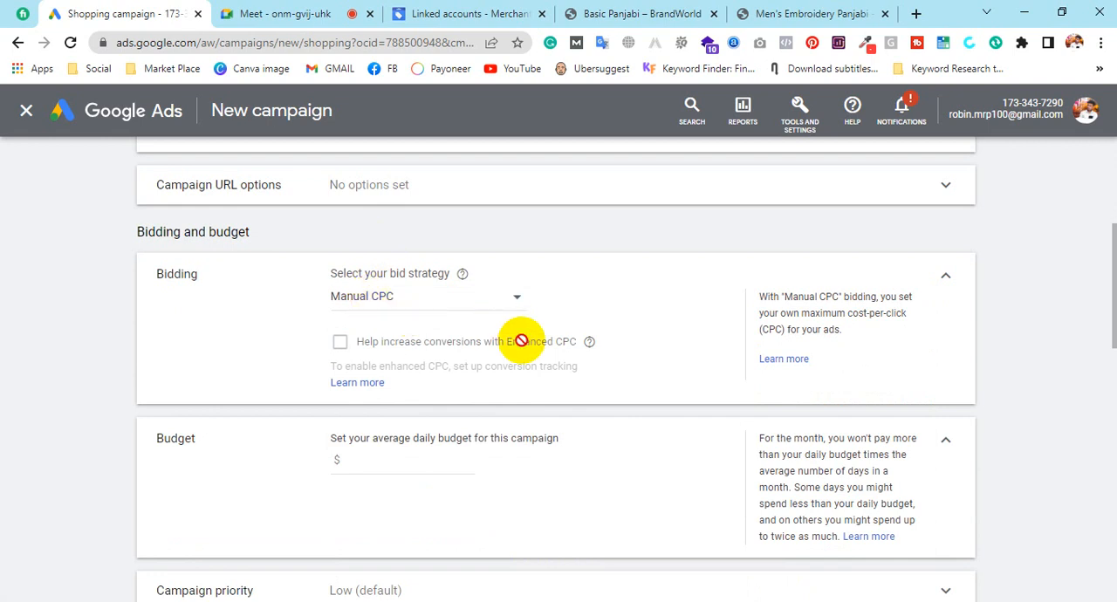
# Set the campaign's average daily budget to $50
pyautogui.scroll(-2, 377, 376)
pyautogui.click(428, 297)
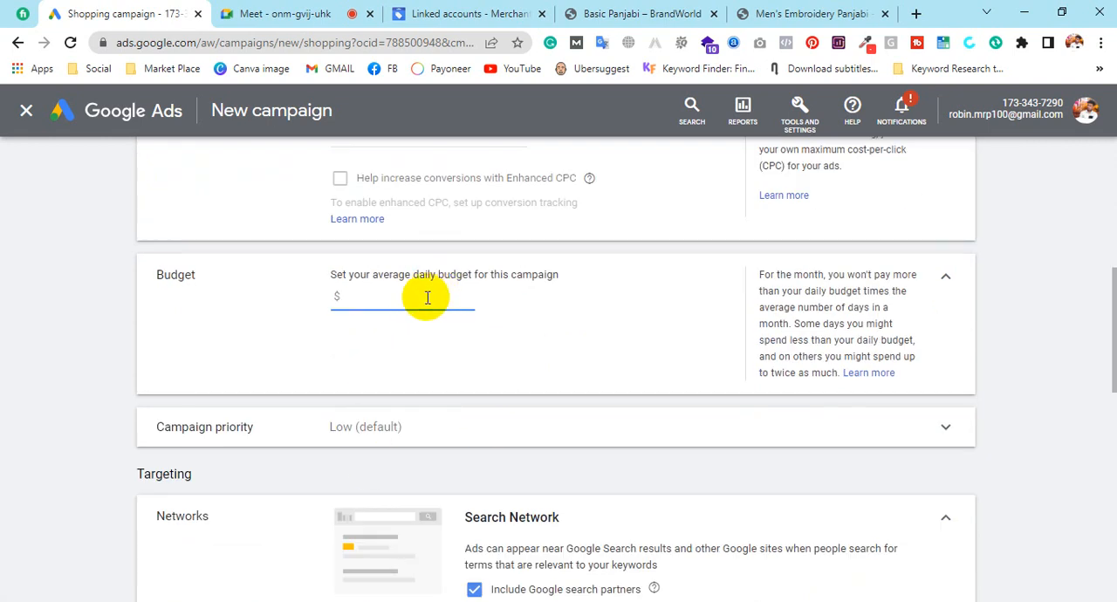
pyautogui.write('50')
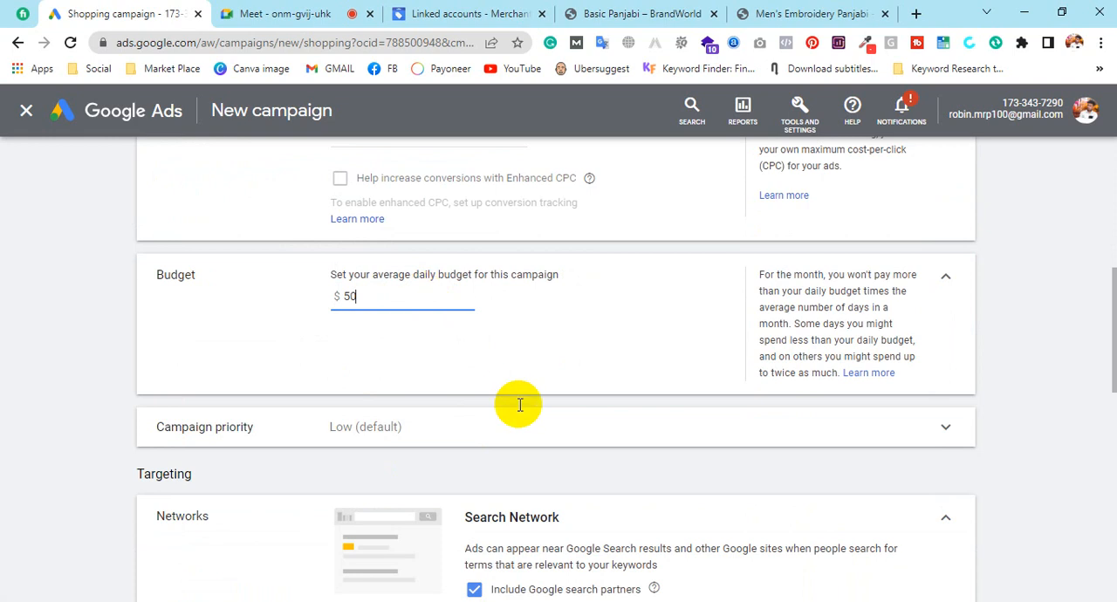
pyautogui.click(527, 367)
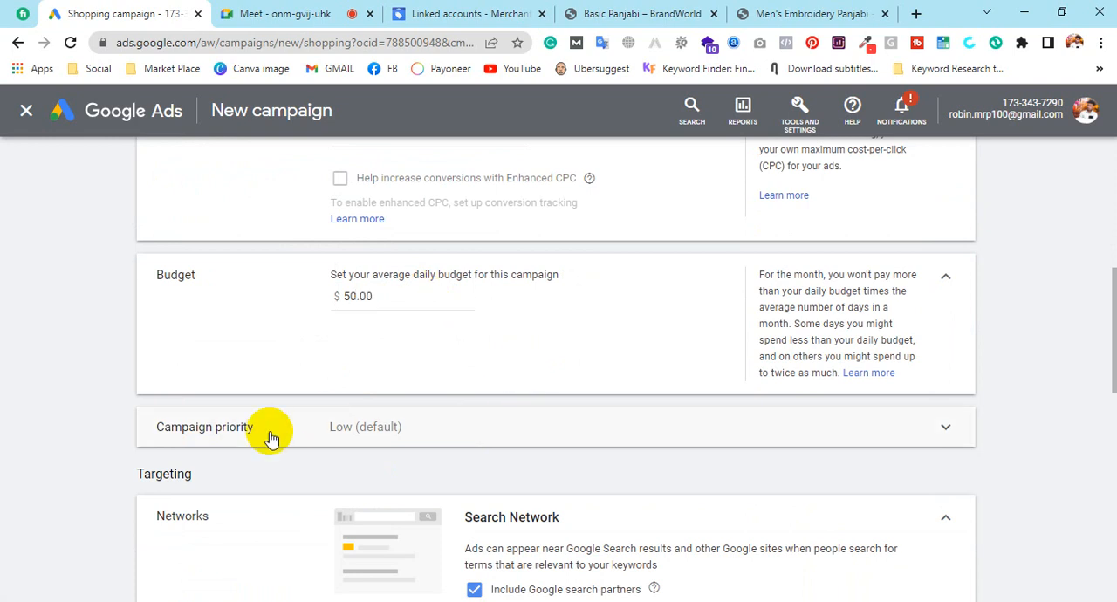
# Try the High and Medium campaign priorities, and return to Low (default)
pyautogui.click(270, 436)
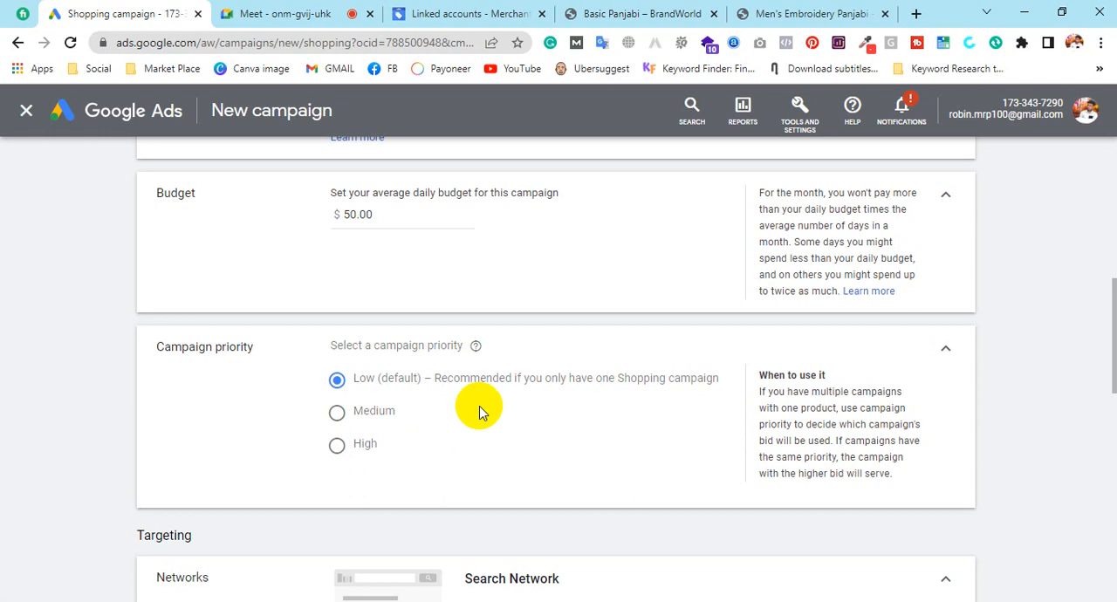
pyautogui.click(358, 449)
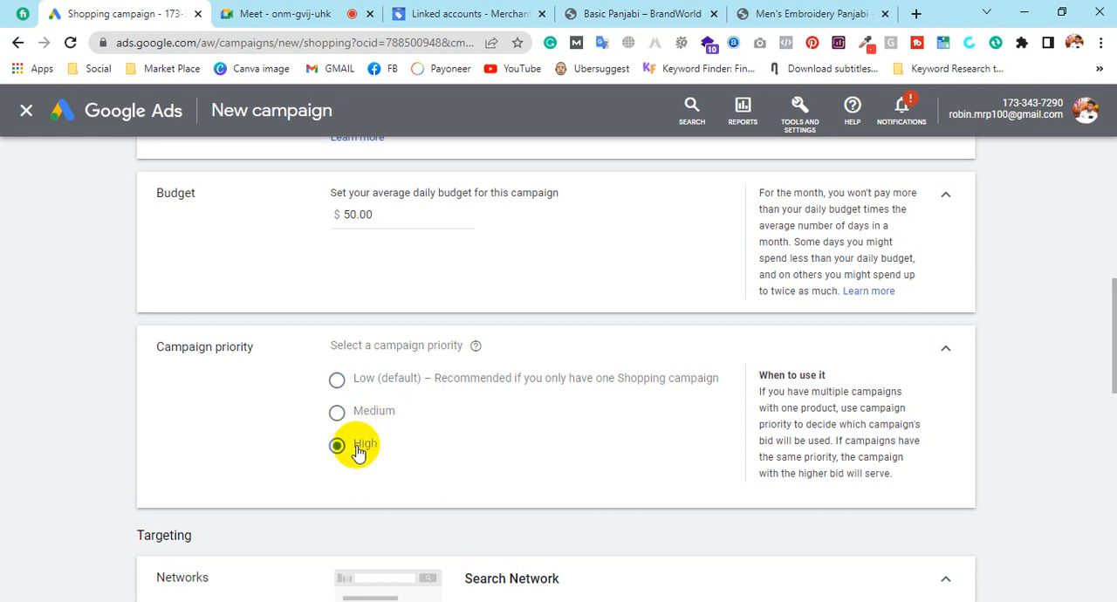
pyautogui.click(354, 414)
pyautogui.click(354, 382)
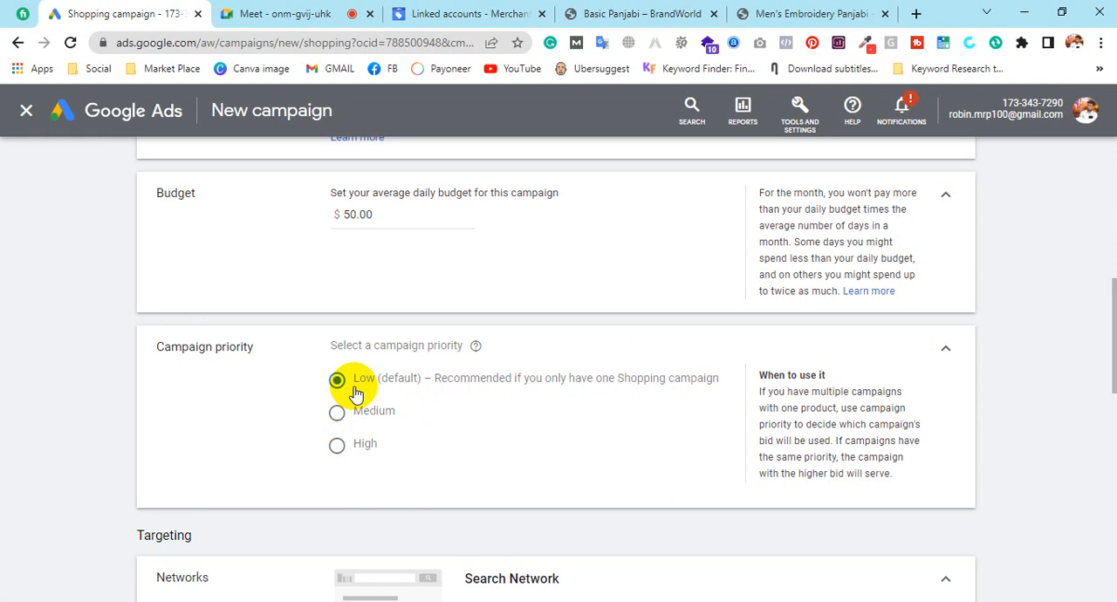
pyautogui.click(947, 353)
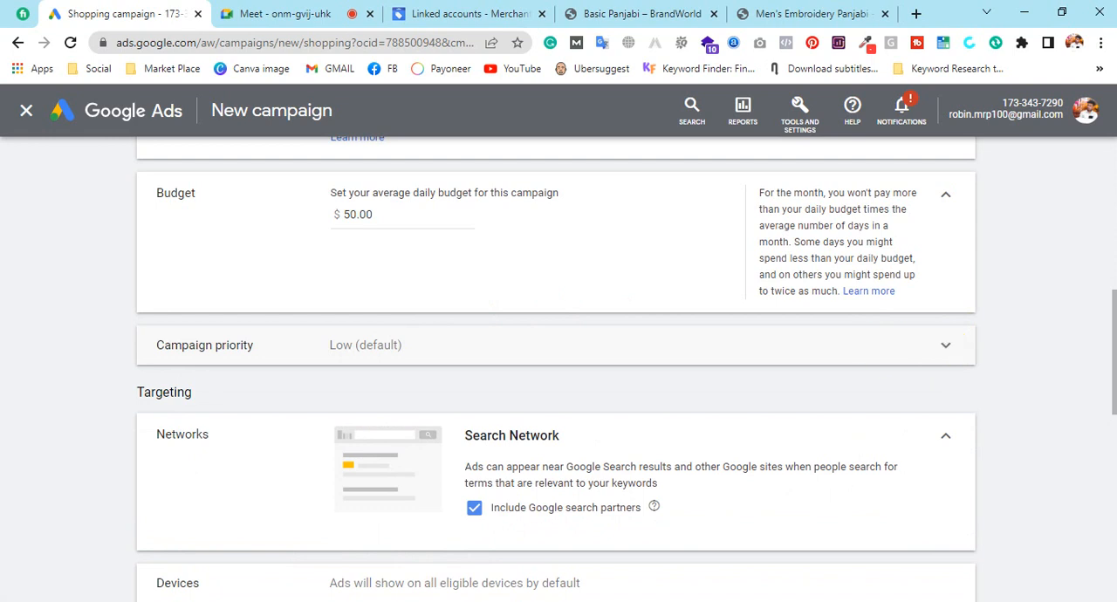
# Try excluding Google search partners from the Search Network targeting, and include them again
pyautogui.scroll(-1, 481, 422)
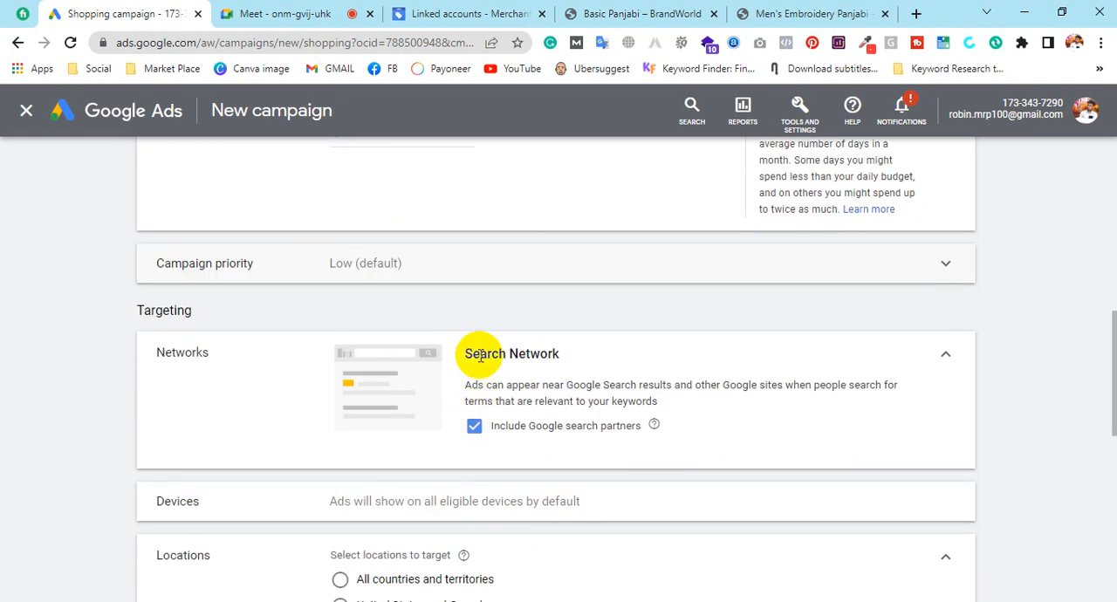
pyautogui.moveTo(458, 355); pyautogui.dragTo(561, 348)
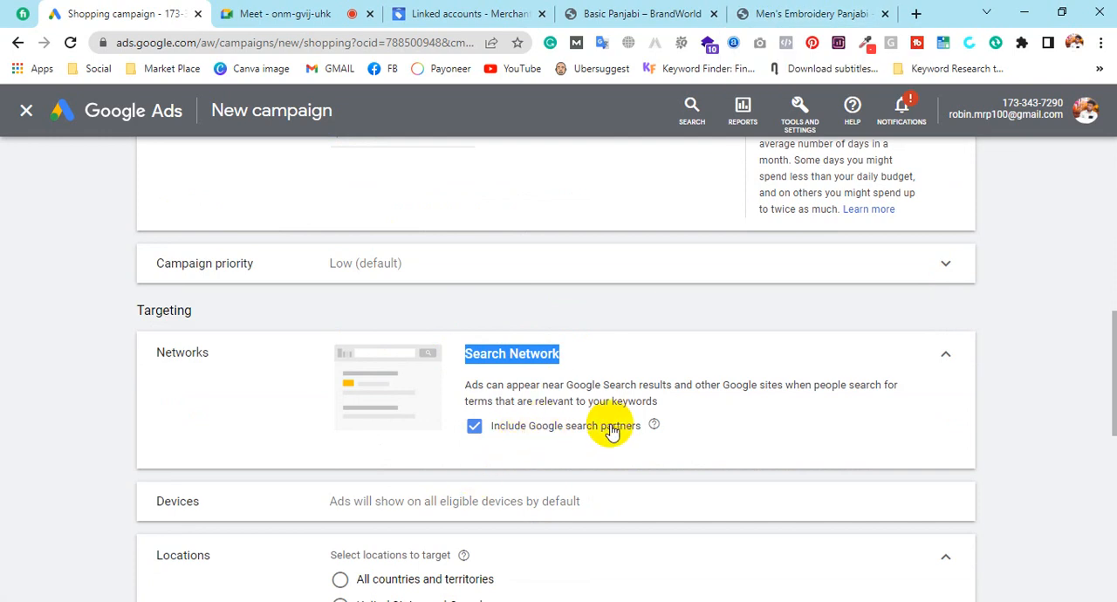
pyautogui.click(473, 426)
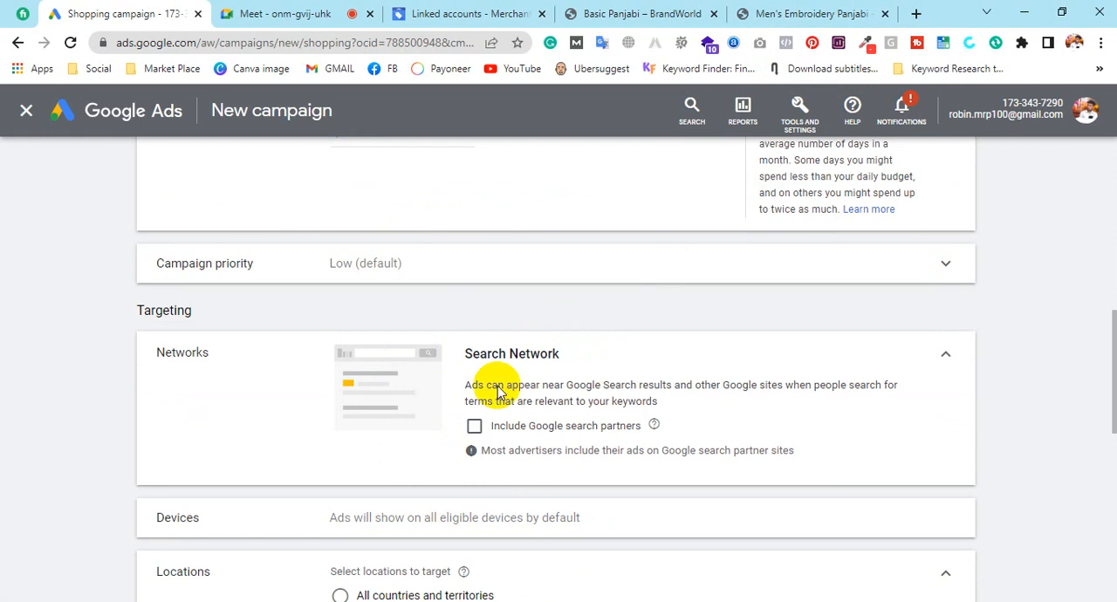
pyautogui.click(474, 426)
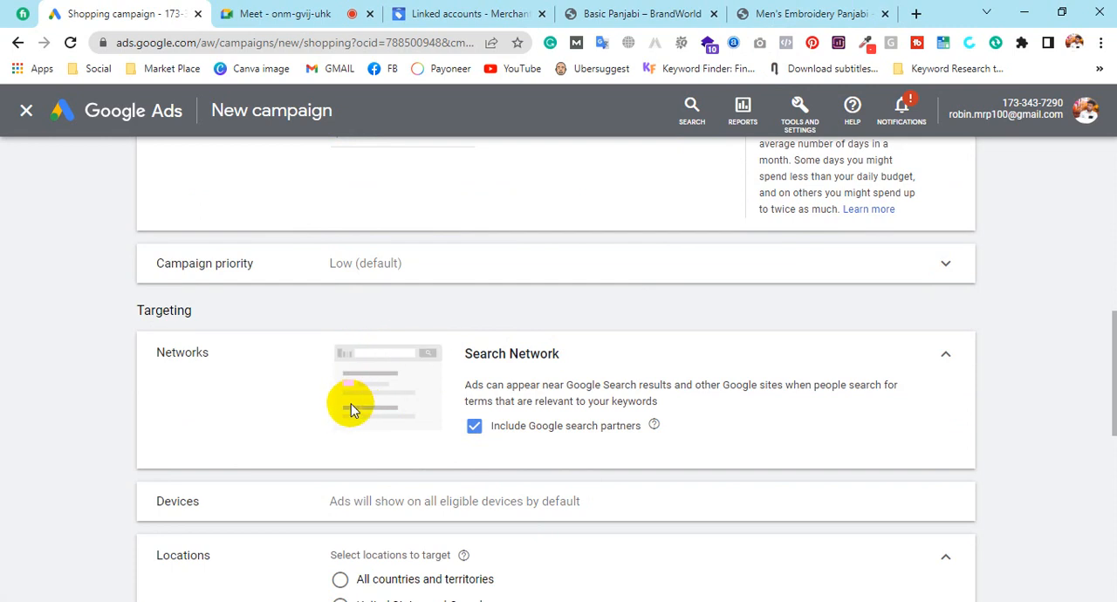
# Target the United States as the campaign's location
pyautogui.scroll(-2, 599, 381)
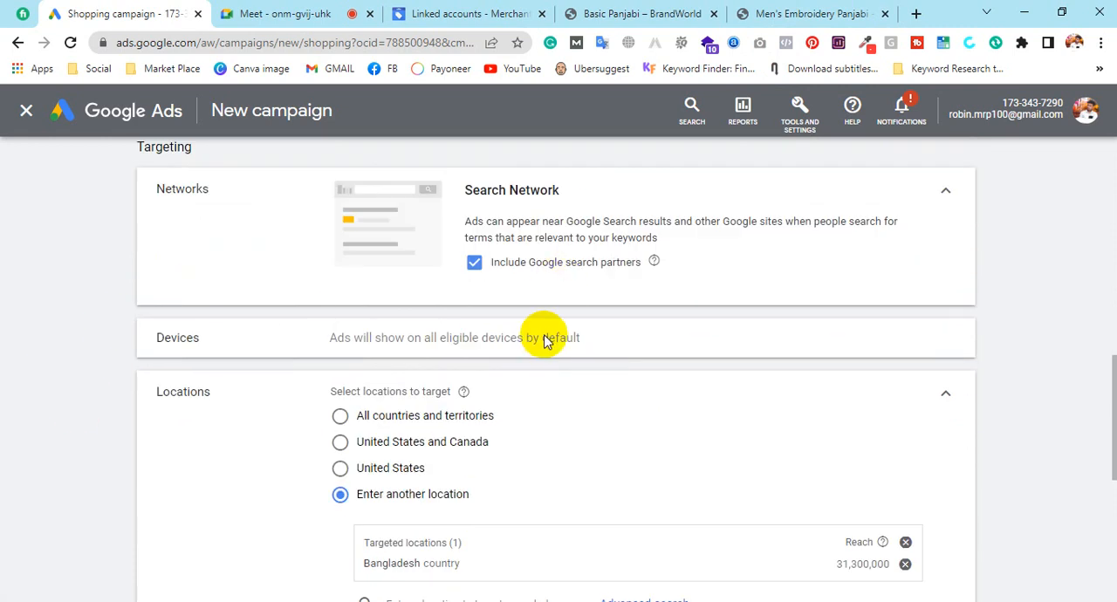
pyautogui.scroll(-1, 558, 307)
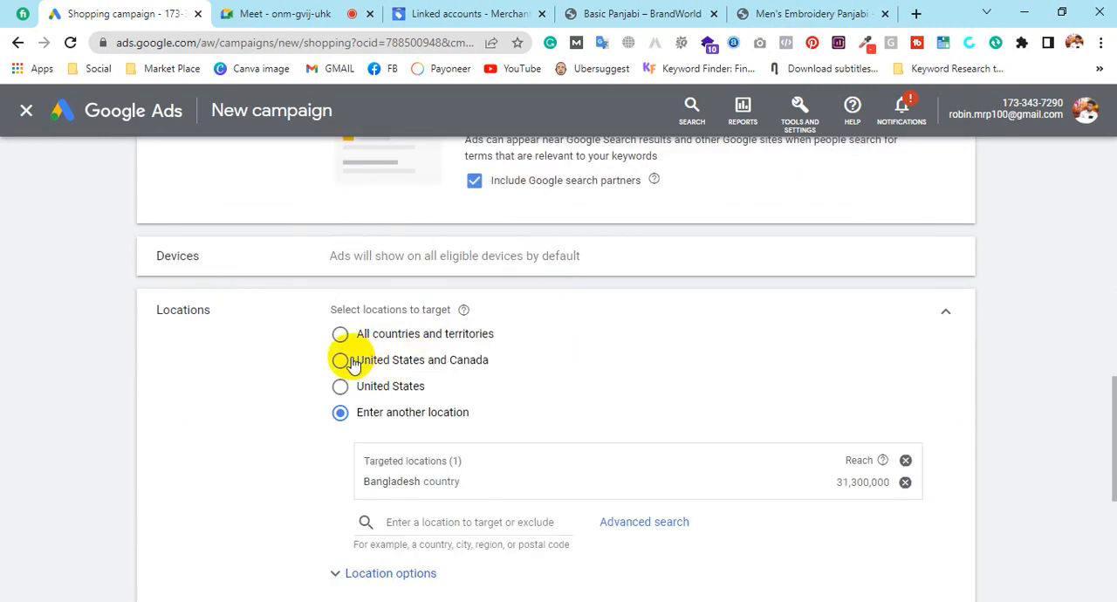
pyautogui.click(340, 386)
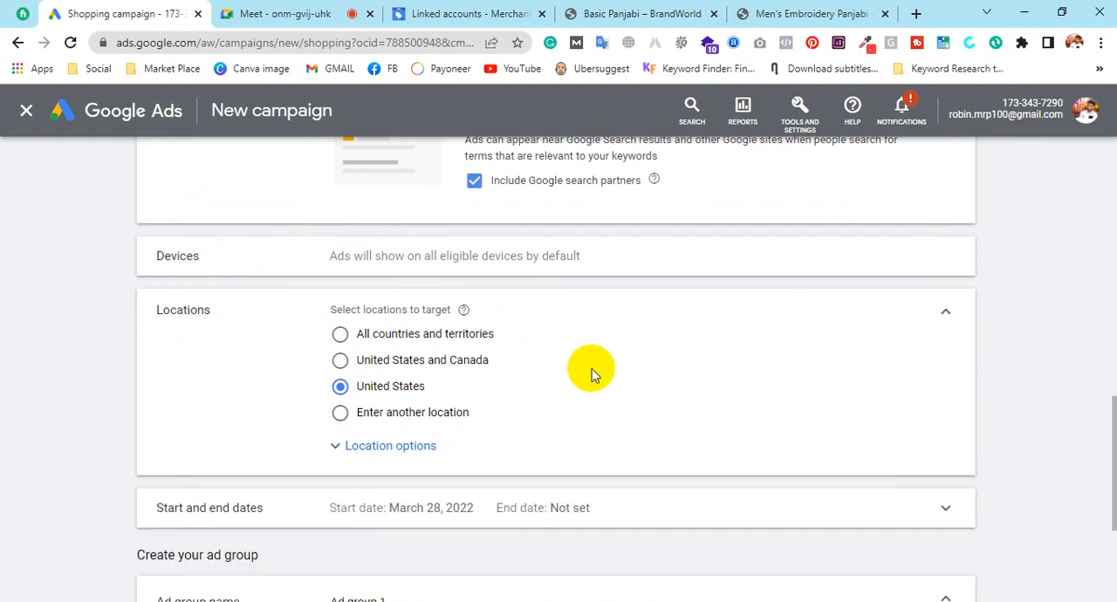
# Set the ad group's cost-per-click bid to $0.50 and create the campaign
pyautogui.scroll(-1, 592, 368)
pyautogui.scroll(-2, 638, 428)
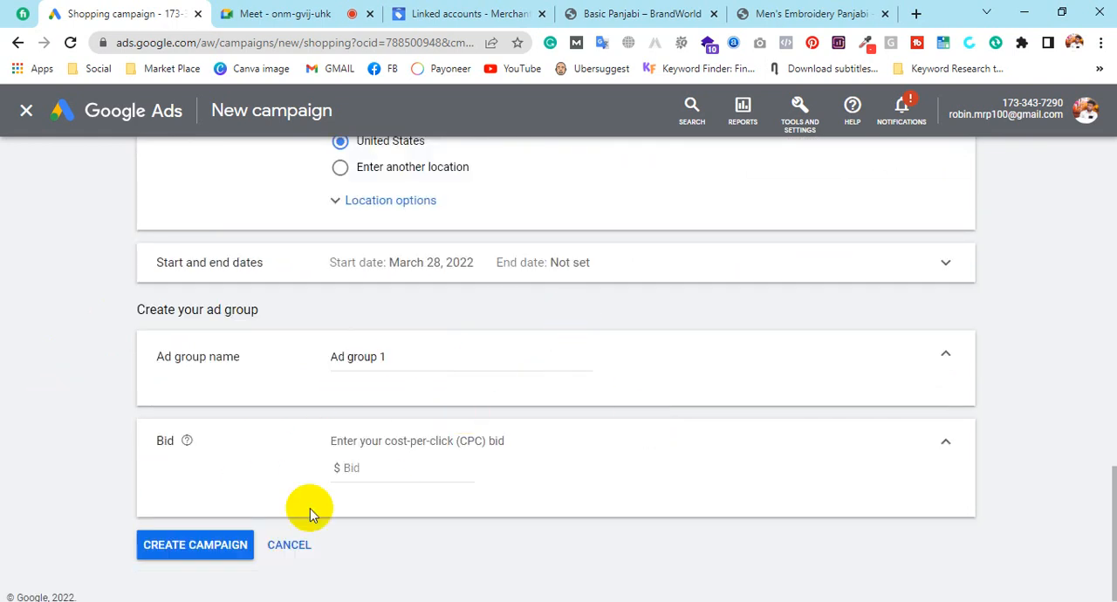
pyautogui.click(218, 550)
pyautogui.click(398, 467)
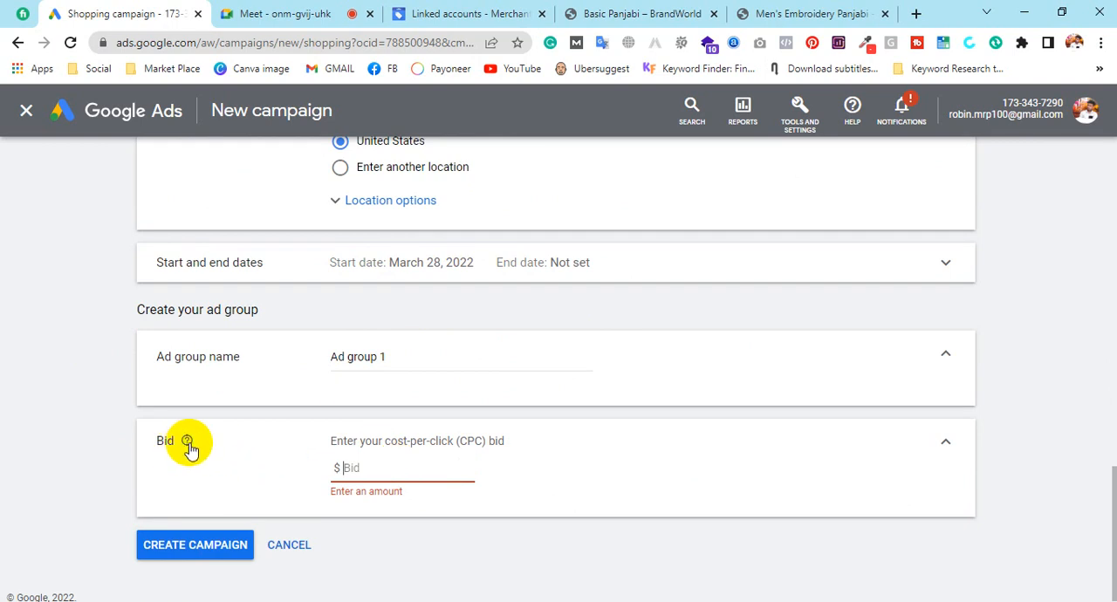
pyautogui.moveTo(188, 443)
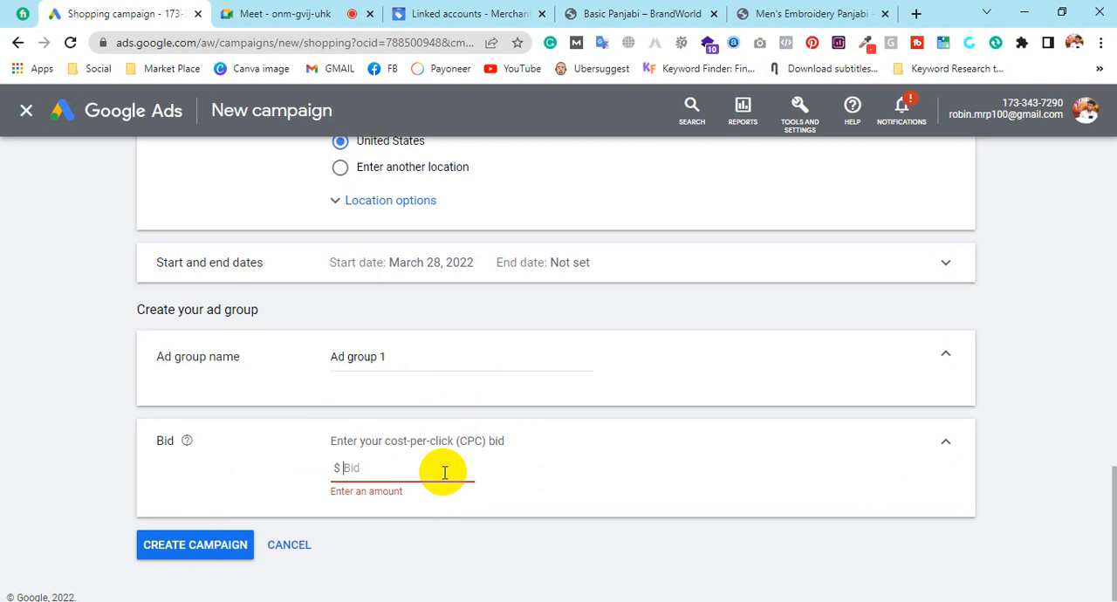
pyautogui.click(444, 472)
pyautogui.write('.5')
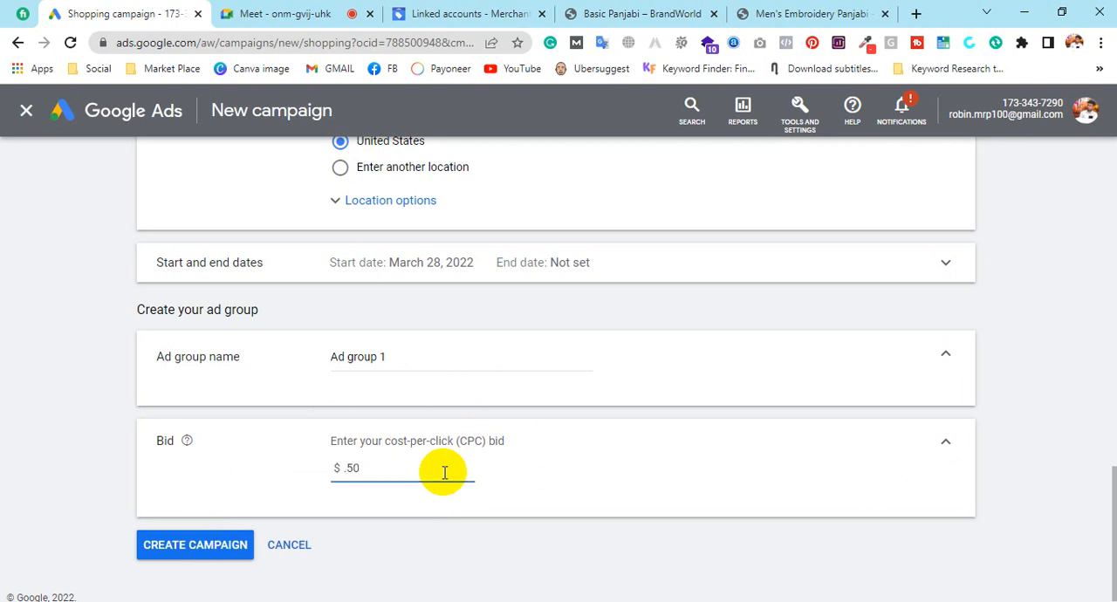
pyautogui.write('0')
pyautogui.click(571, 562)
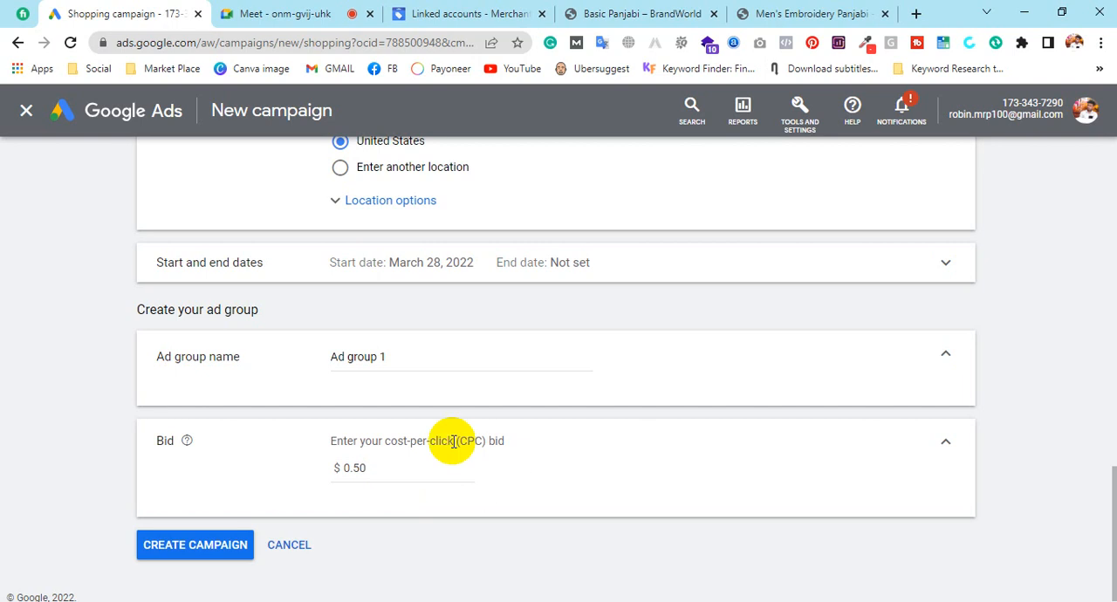
pyautogui.click(201, 546)
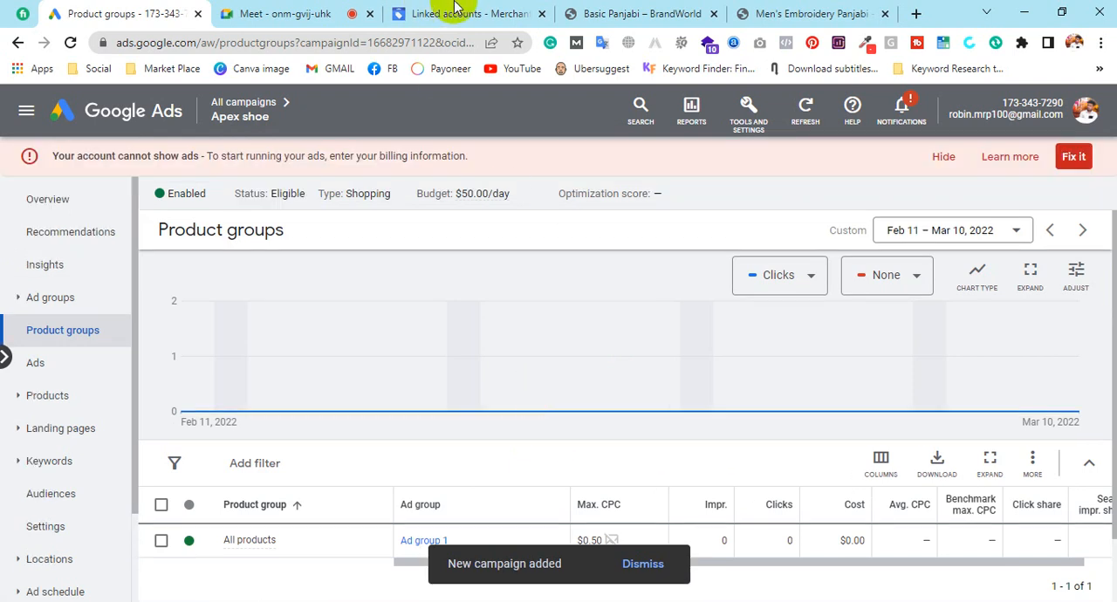
# Check the linked Google Ads accounts in Merchant Center, and dismiss the new-campaign notification in Google Ads
pyautogui.click(502, 15)
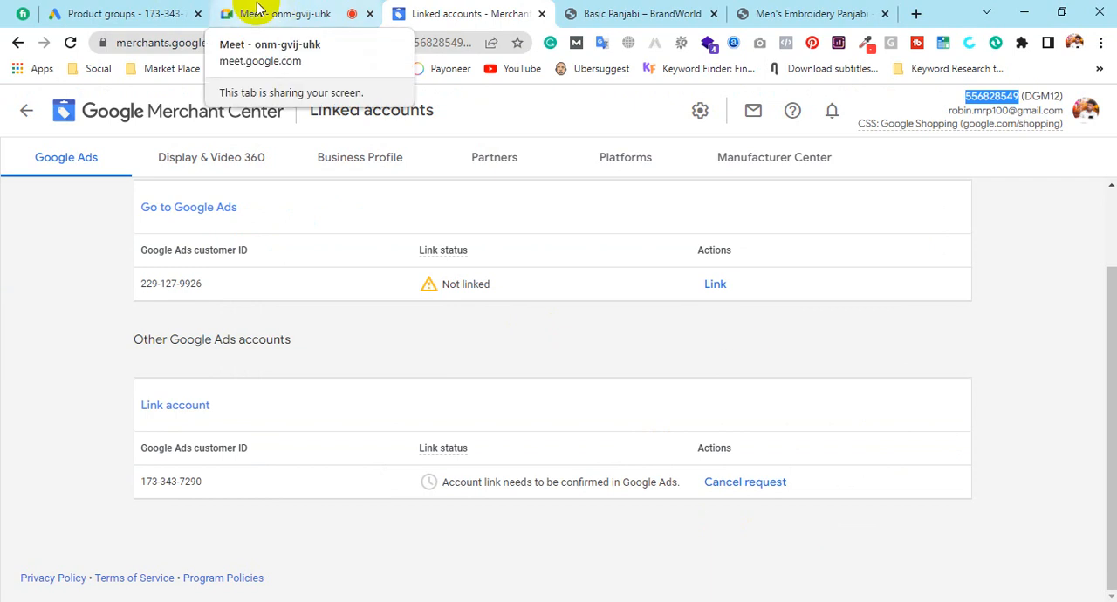
pyautogui.click(92, 16)
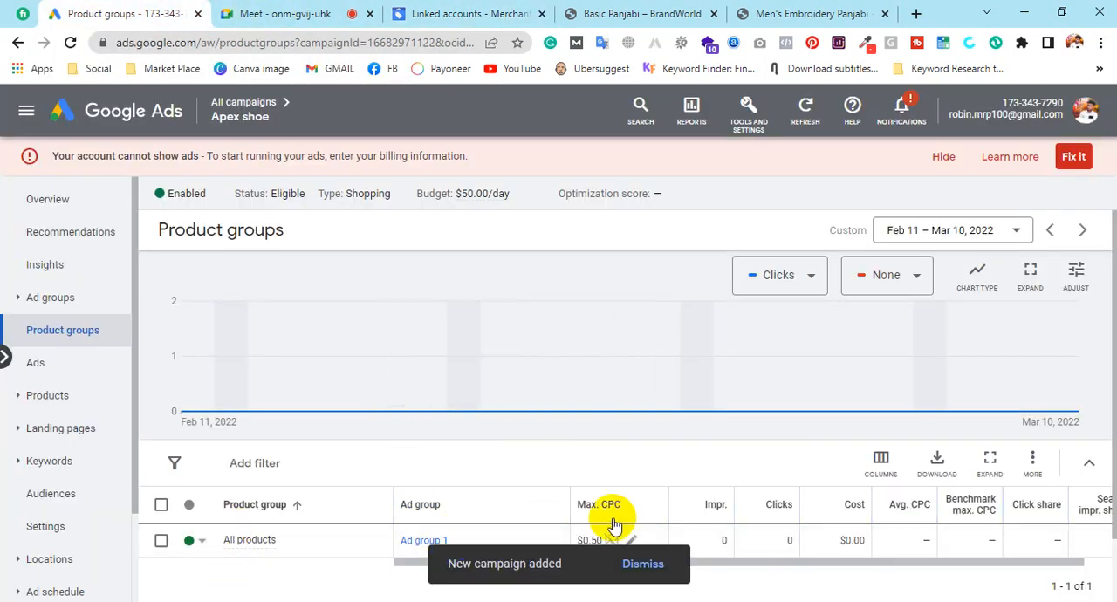
pyautogui.click(652, 565)
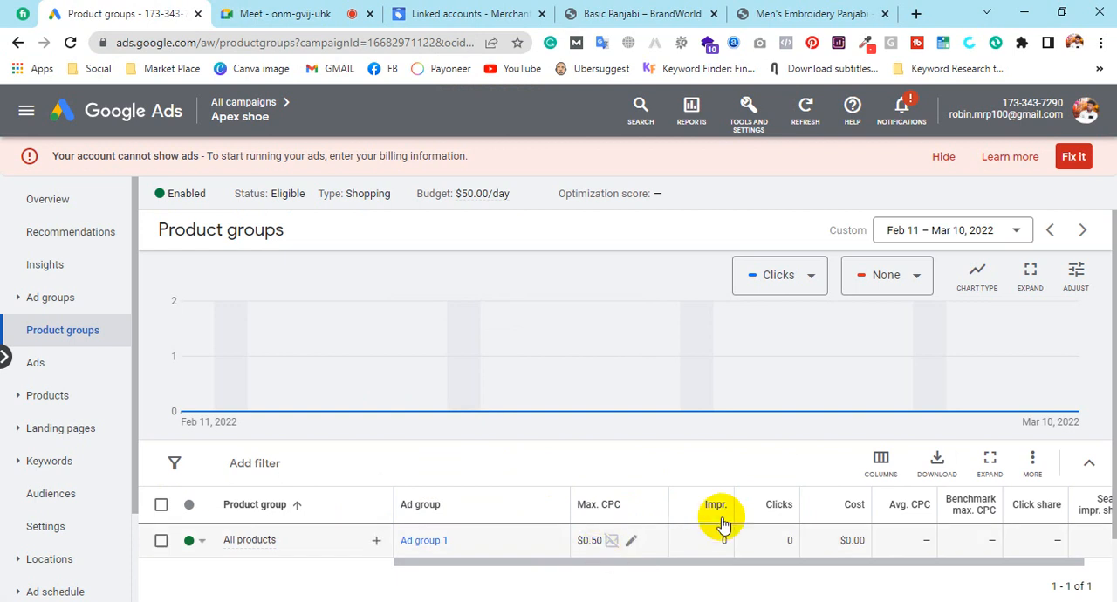
# Select the All products product group and view its available edit options
pyautogui.moveTo(823, 561); pyautogui.dragTo(769, 576)
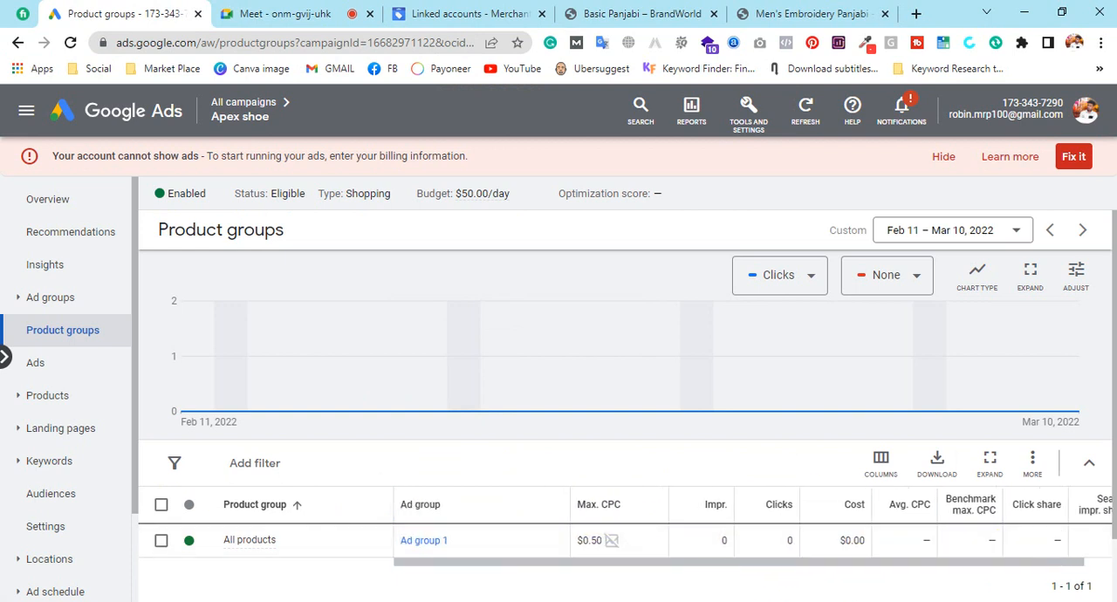
pyautogui.click(162, 543)
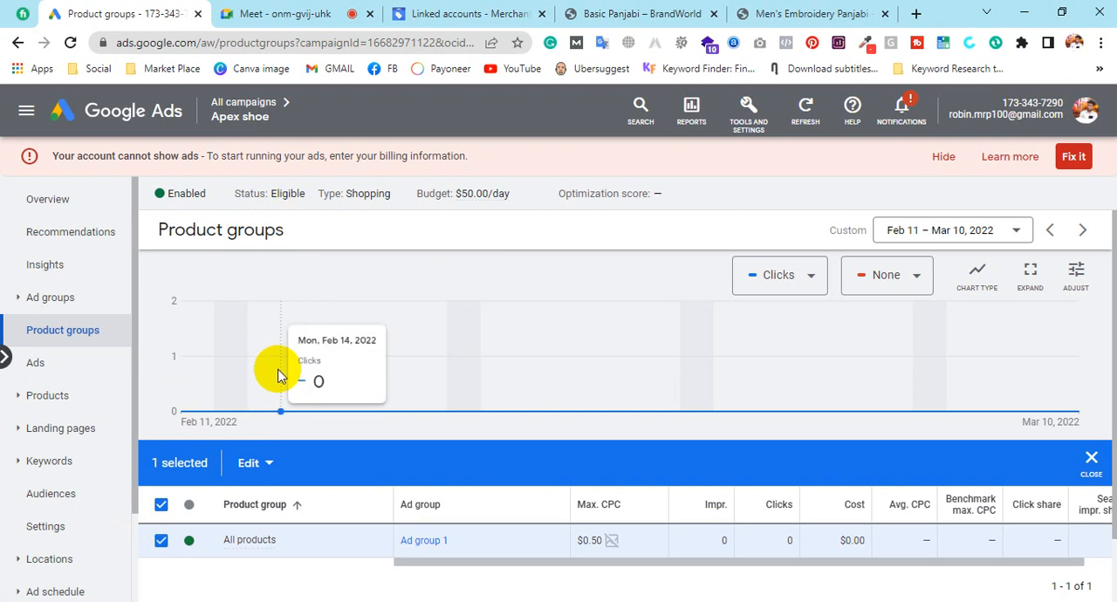
pyautogui.click(267, 472)
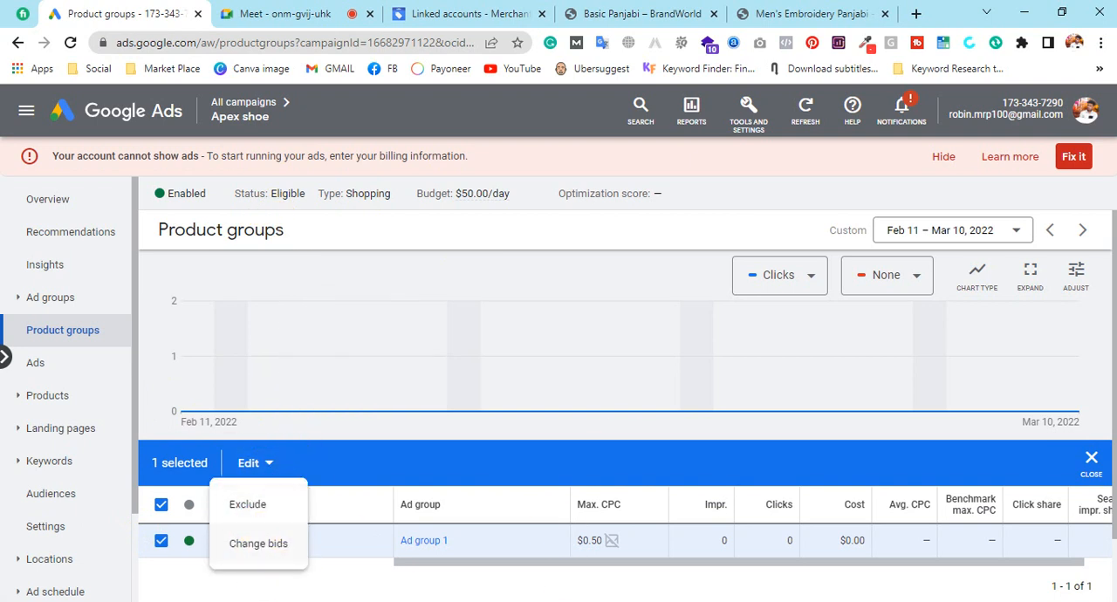
# Recheck the account link status in Merchant Center, and hide the billing information warning in Google Ads
pyautogui.click(490, 13)
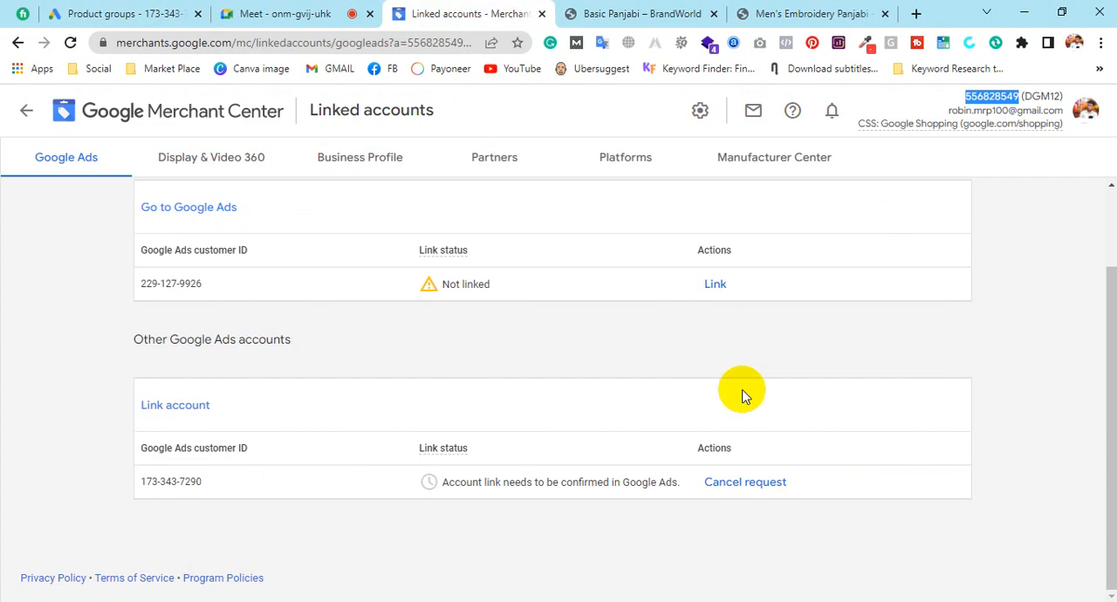
pyautogui.click(131, 13)
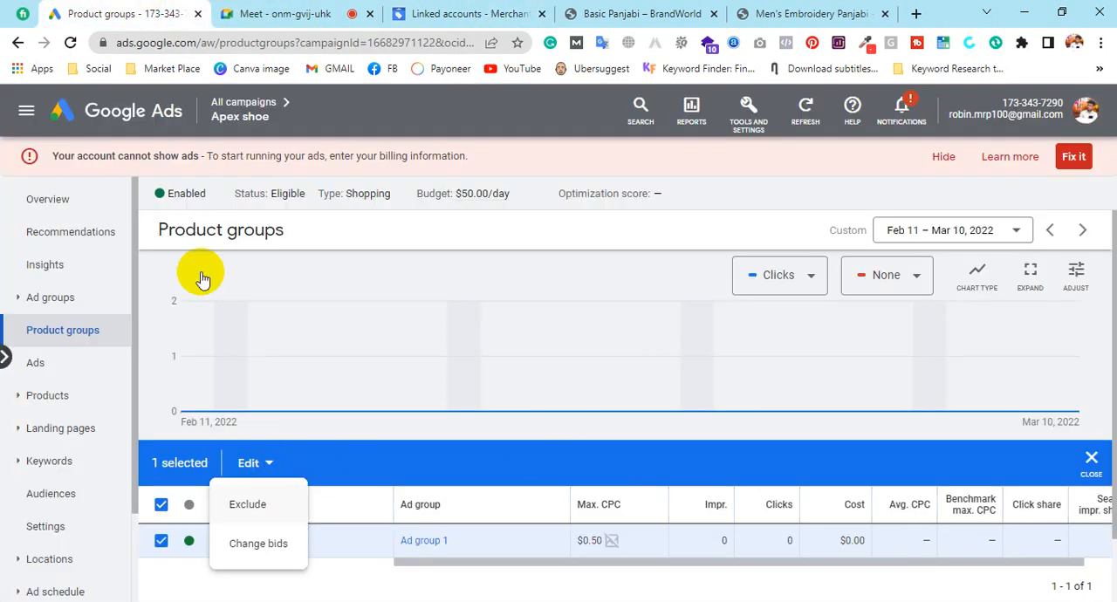
pyautogui.click(944, 156)
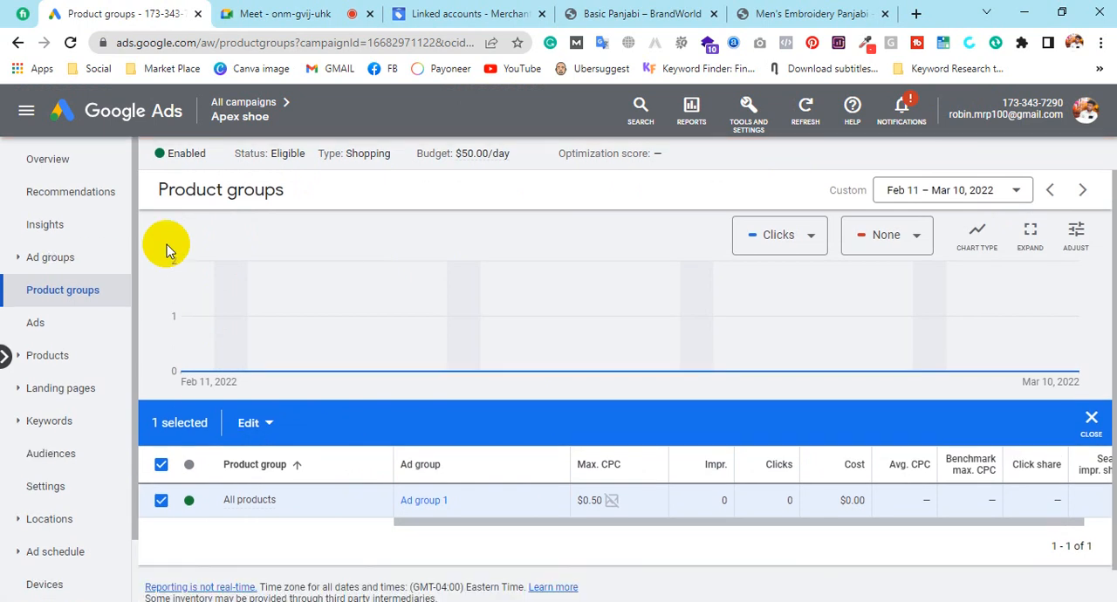
# Revisit the Merchant Center linked accounts and the Men's Embroidery Panjabi product page, and return to the campaign's product groups in Google Ads
pyautogui.click(447, 7)
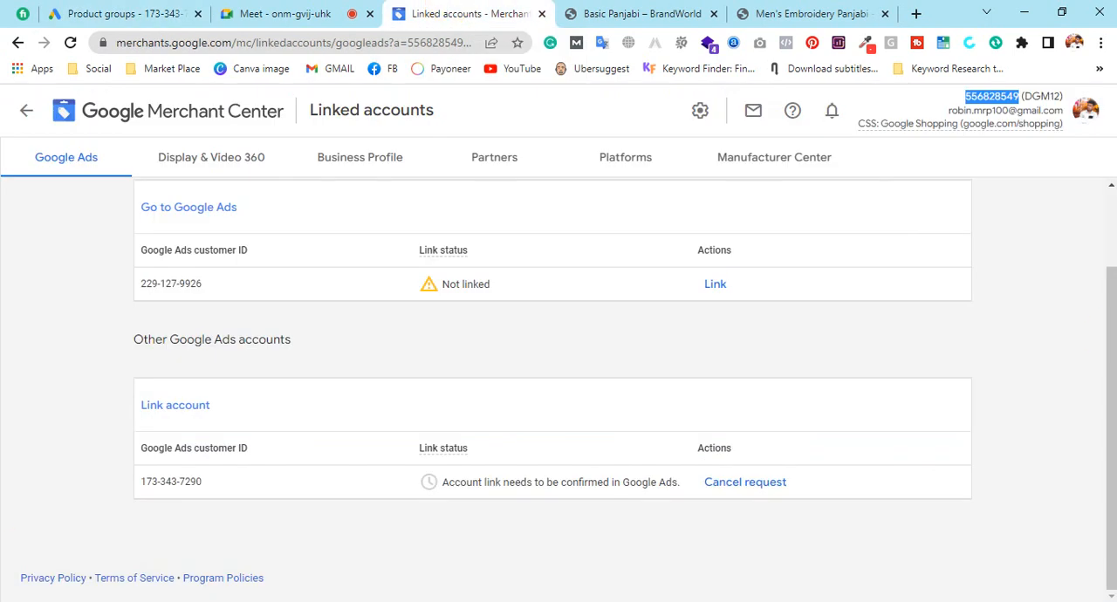
pyautogui.click(832, 7)
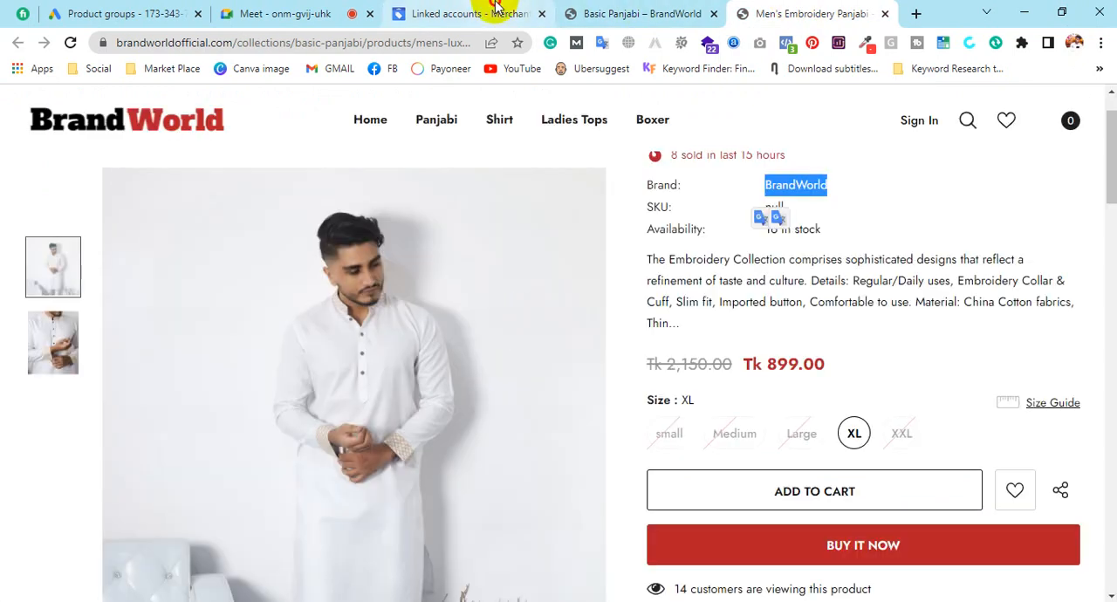
pyautogui.click(498, 11)
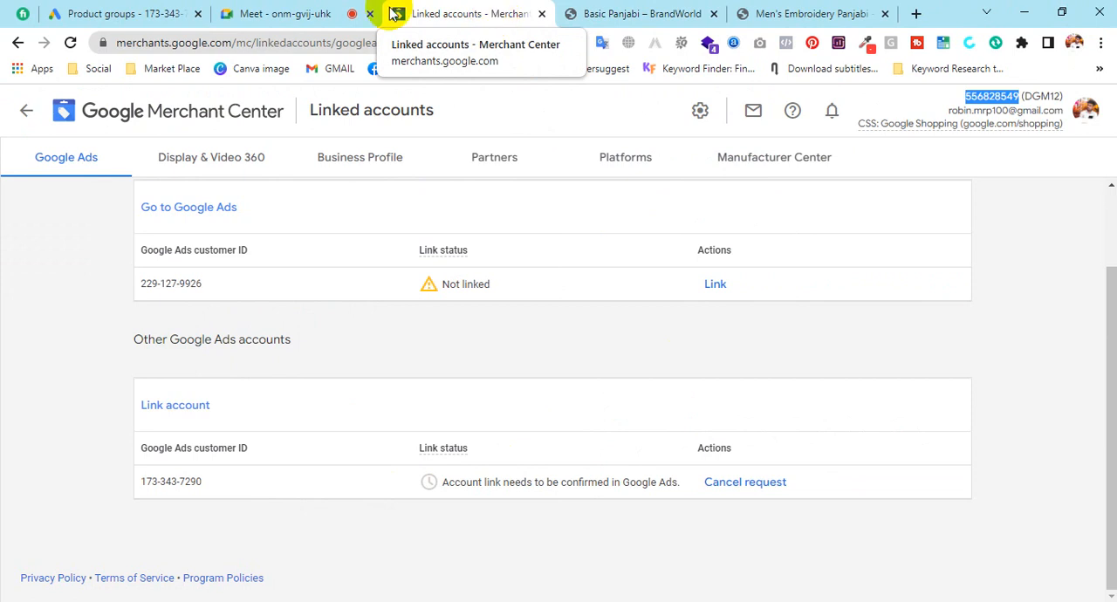
pyautogui.click(157, 12)
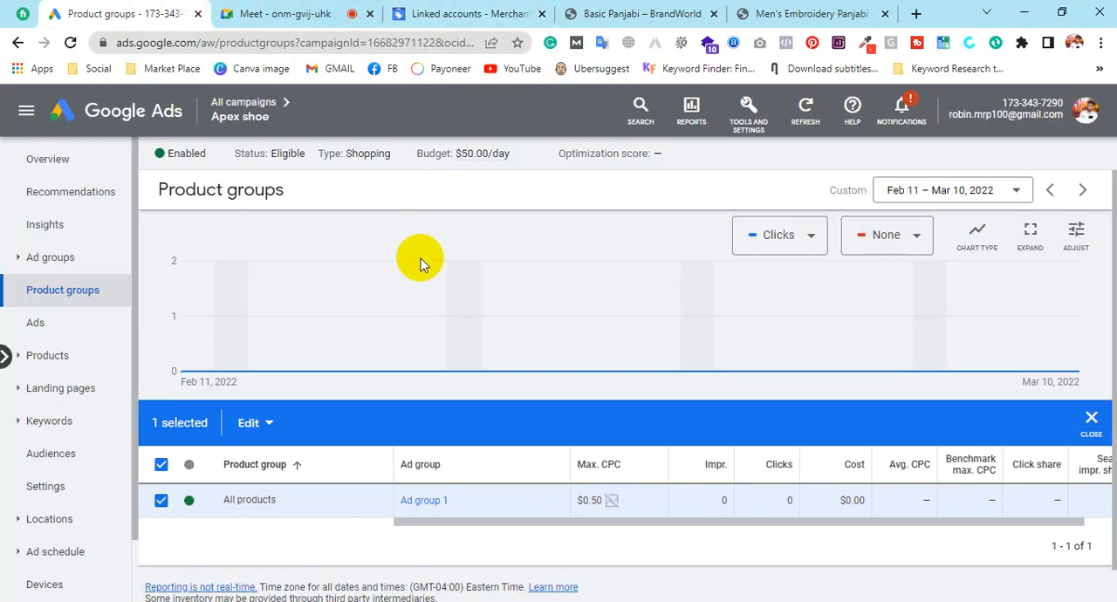